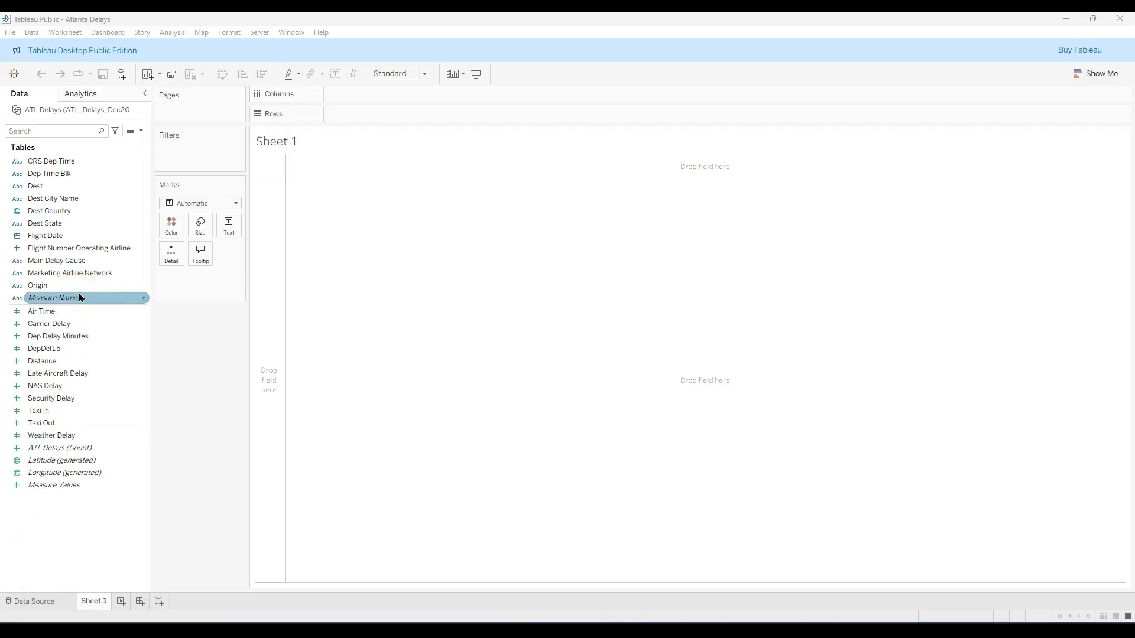
Create a continuous line chart of Dep Delay Minutes by Flight Date using the Show Me chart suggestions
click(80, 341)
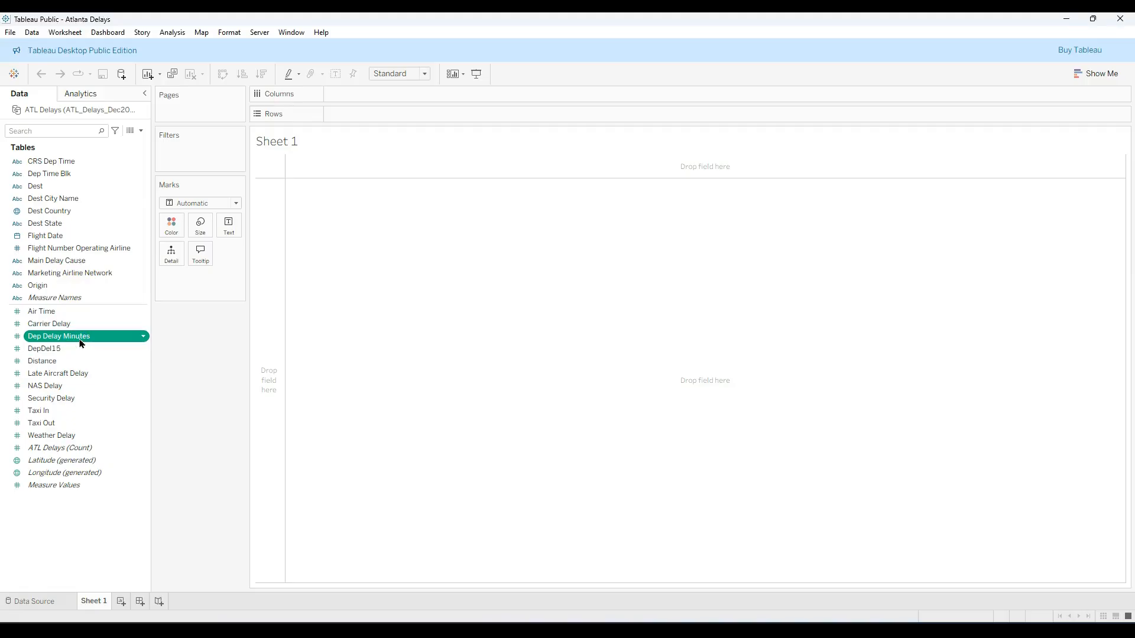
ctrl+click(61, 238)
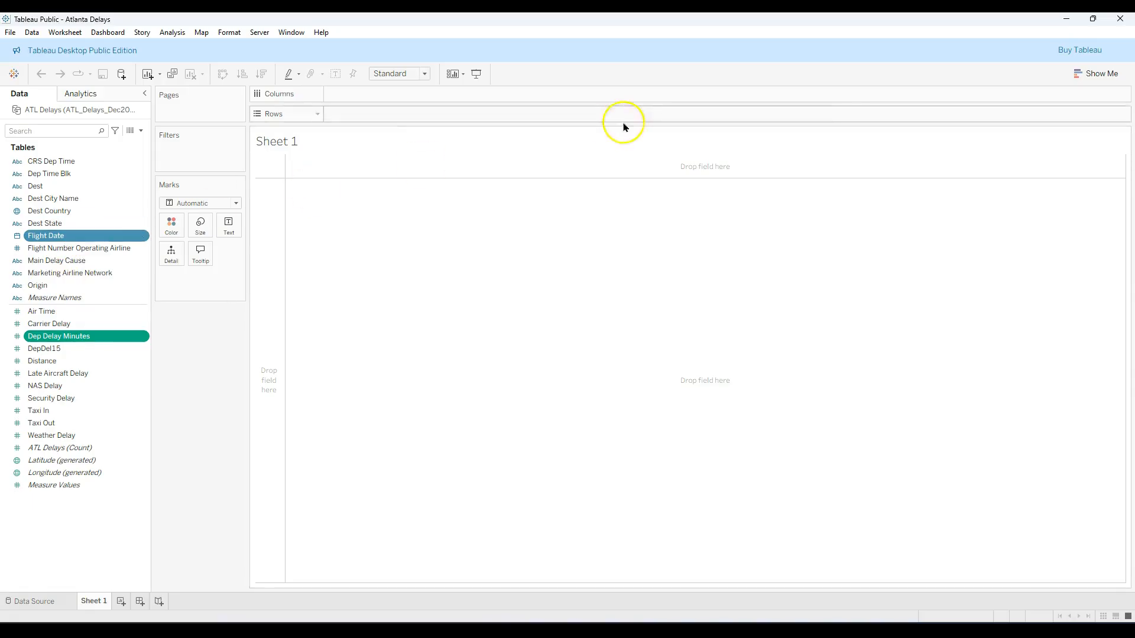
click(1084, 76)
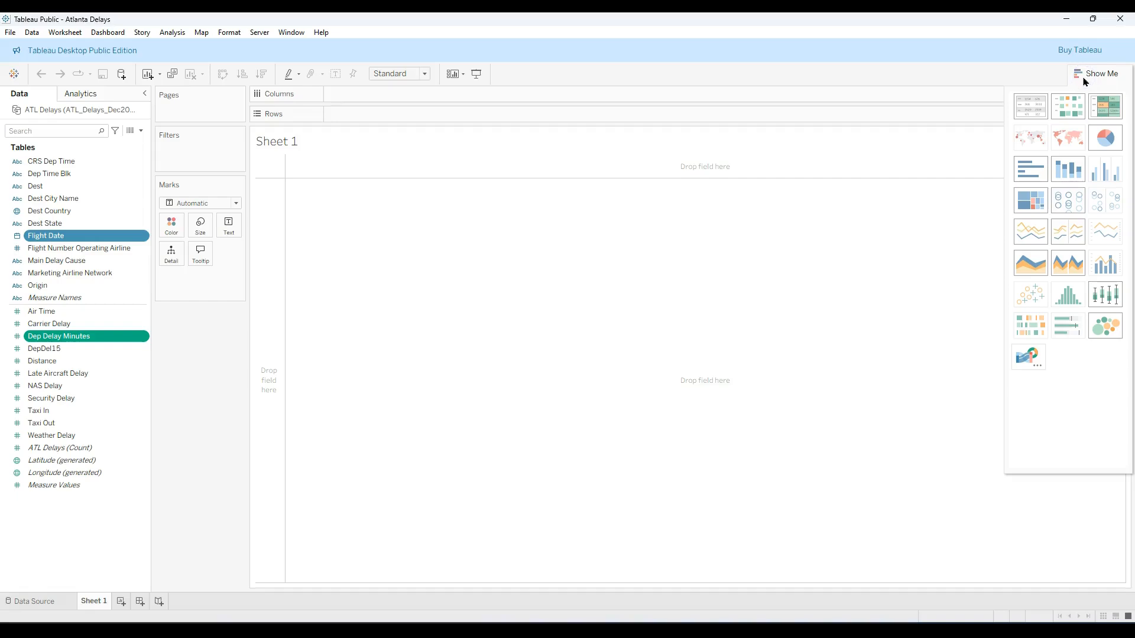
click(1034, 232)
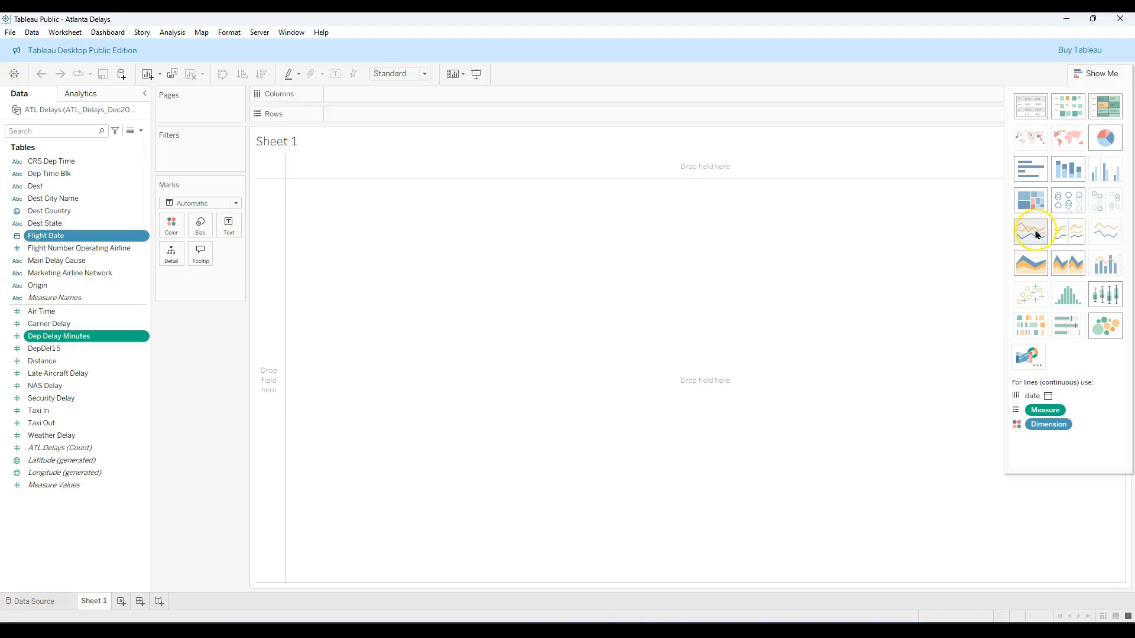
click(1034, 234)
click(1097, 73)
click(763, 105)
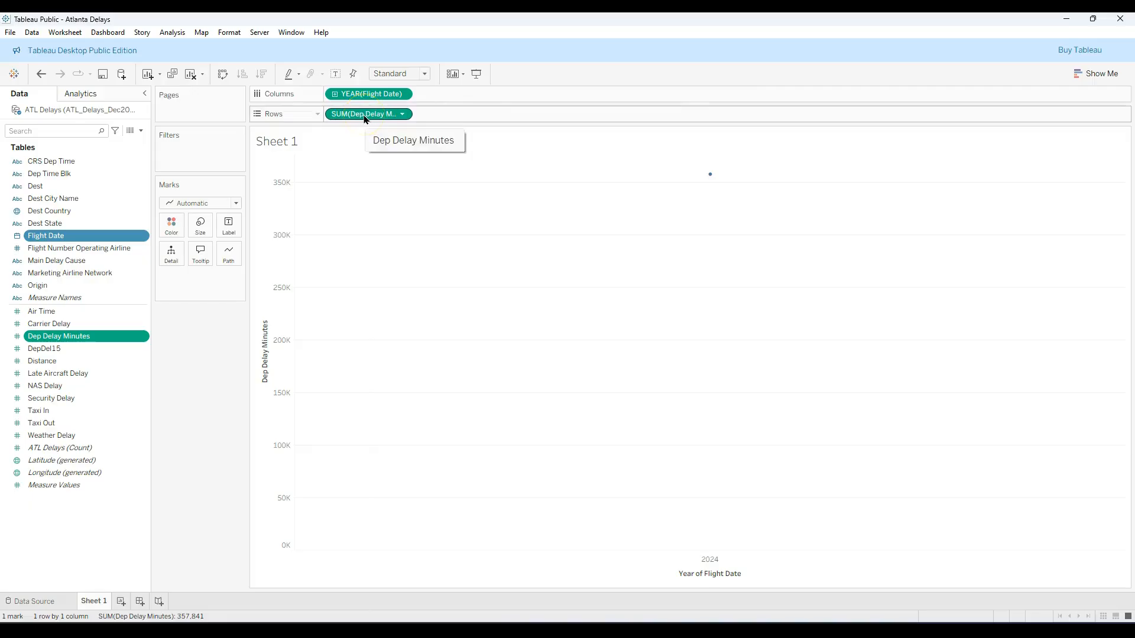
Change the aggregation of Dep Delay Minutes on the rows to Average
click(402, 114)
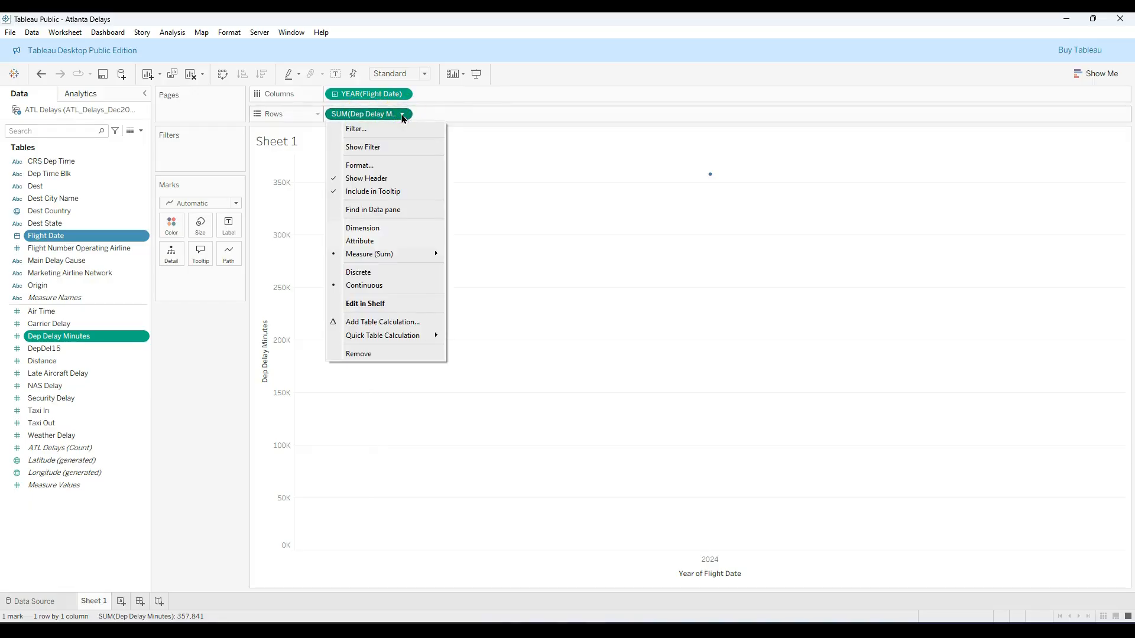
mouse_move(425, 254)
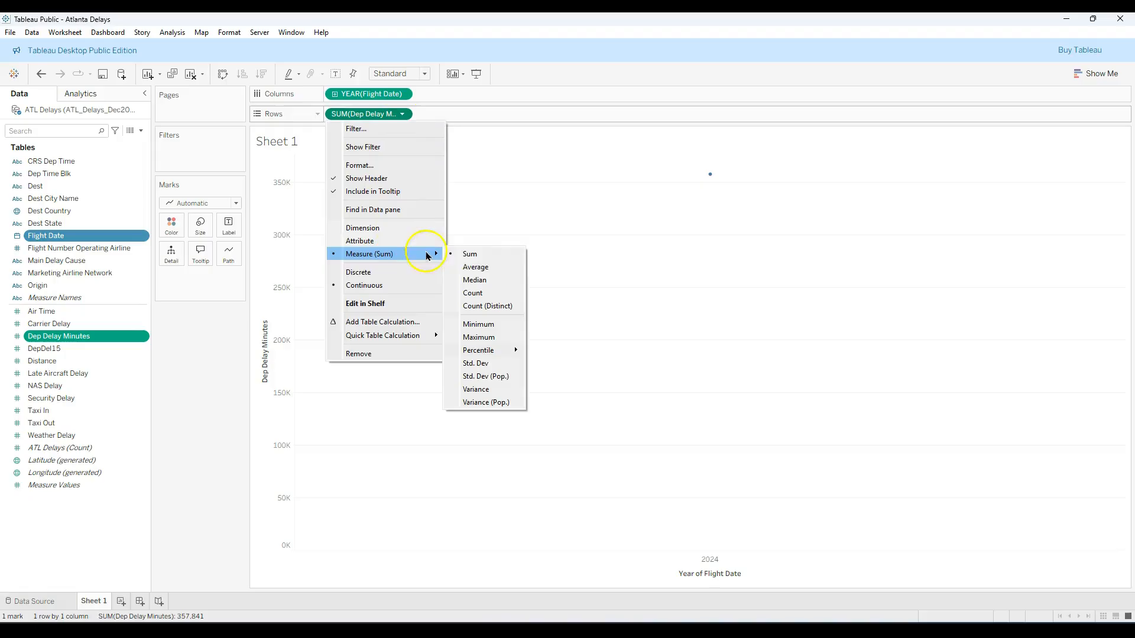
click(473, 268)
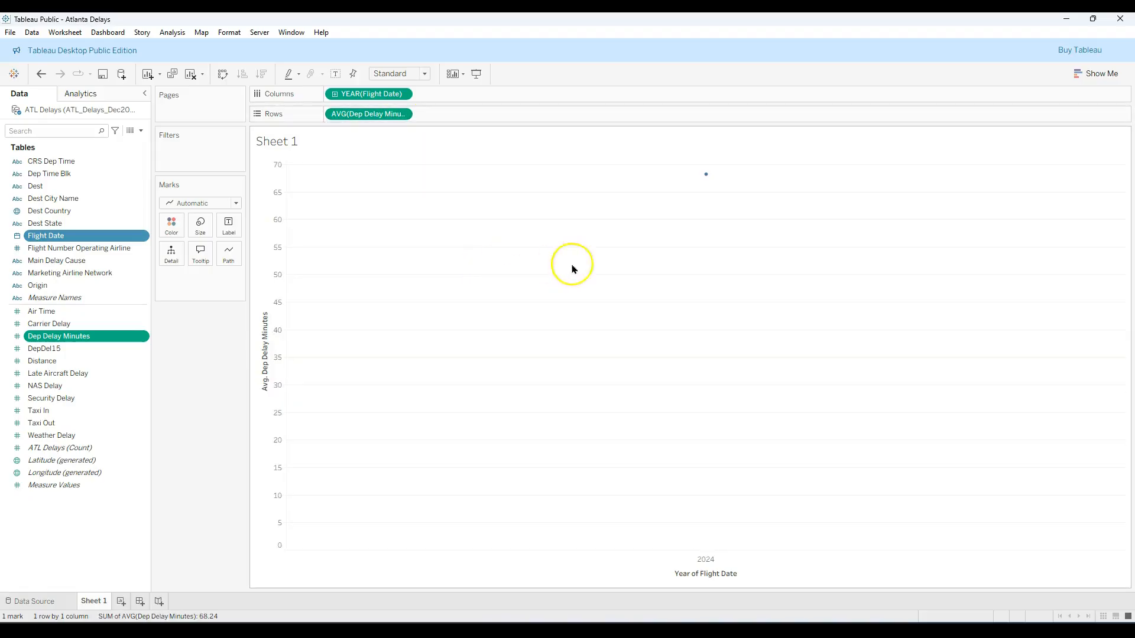
Drill the Flight Date field on the columns down from year to day level
mouse_move(705, 174)
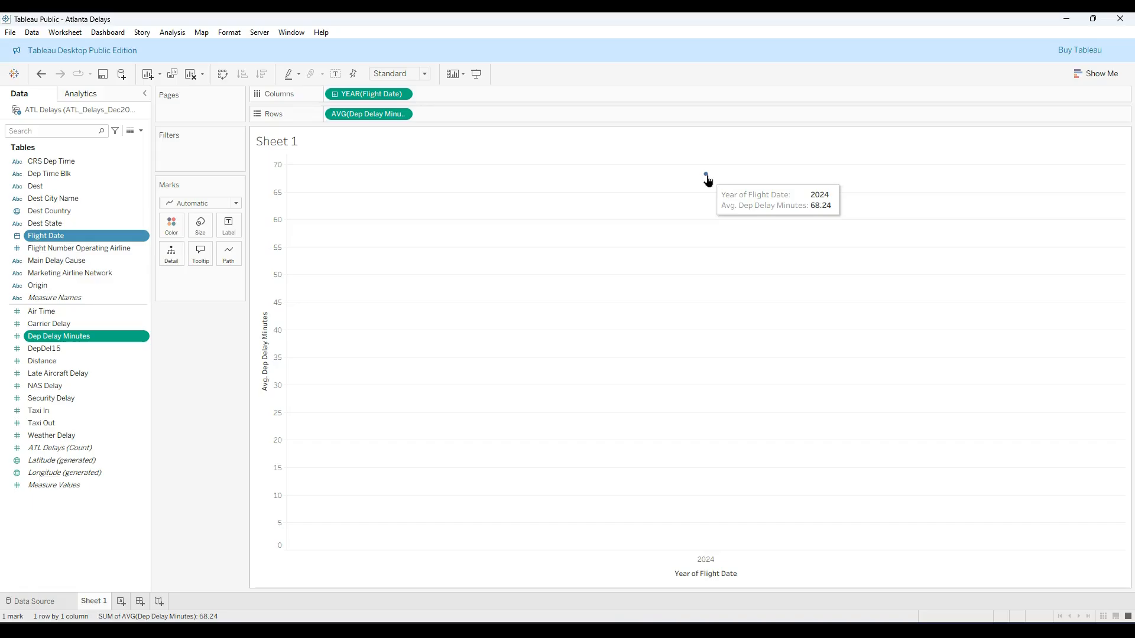
click(334, 94)
click(336, 95)
click(335, 96)
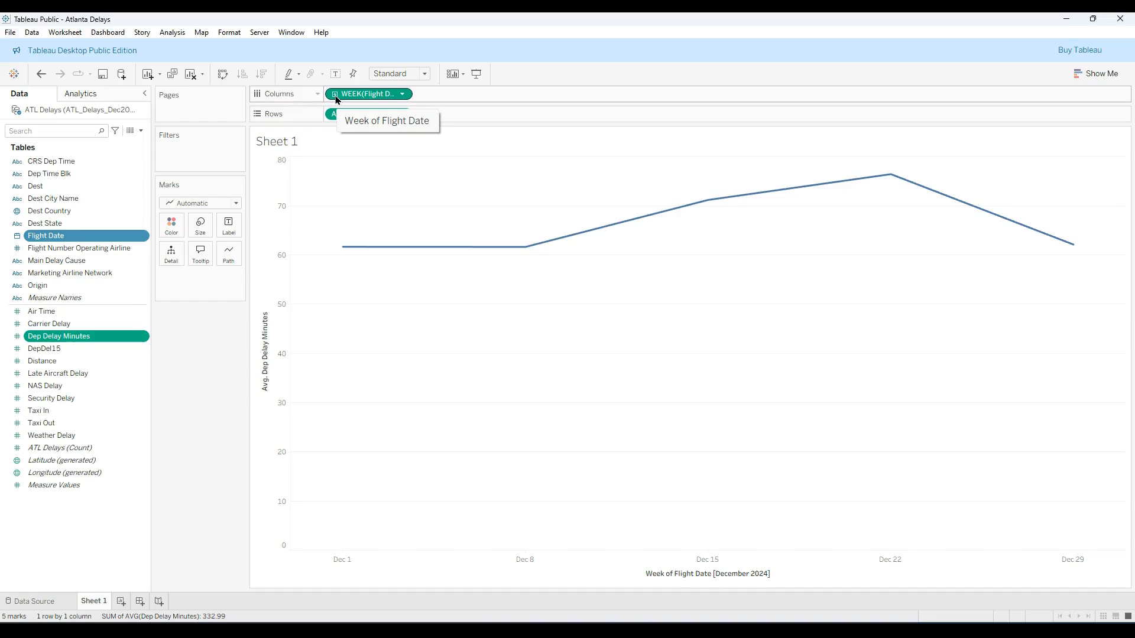
click(335, 94)
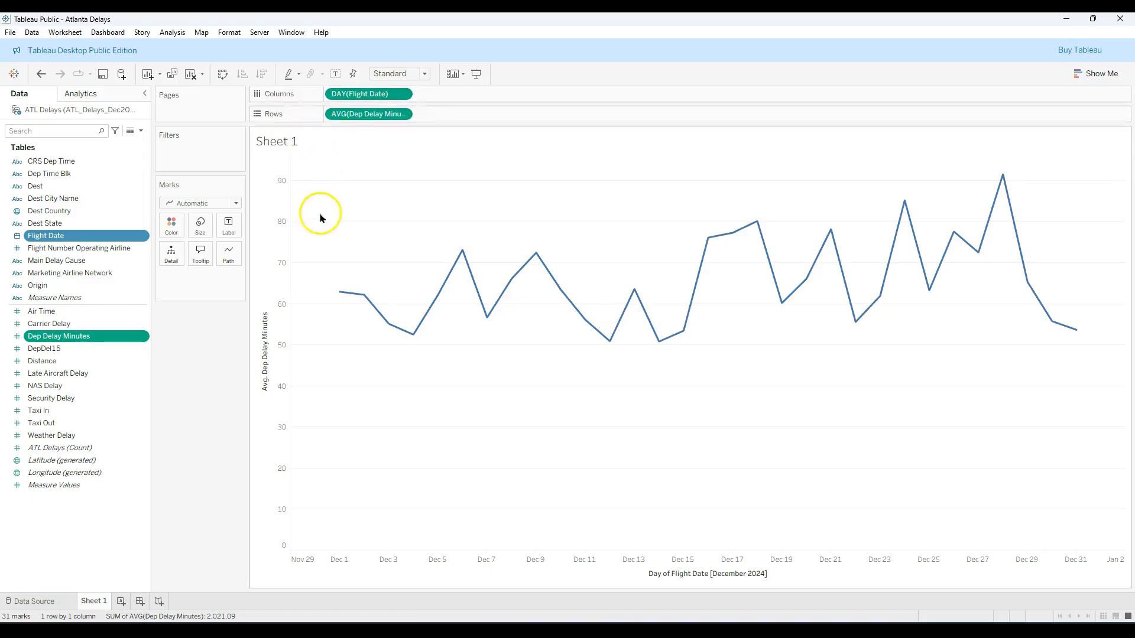
Show mark labels on all points of the daily average departure delay line
mouse_move(1003, 176)
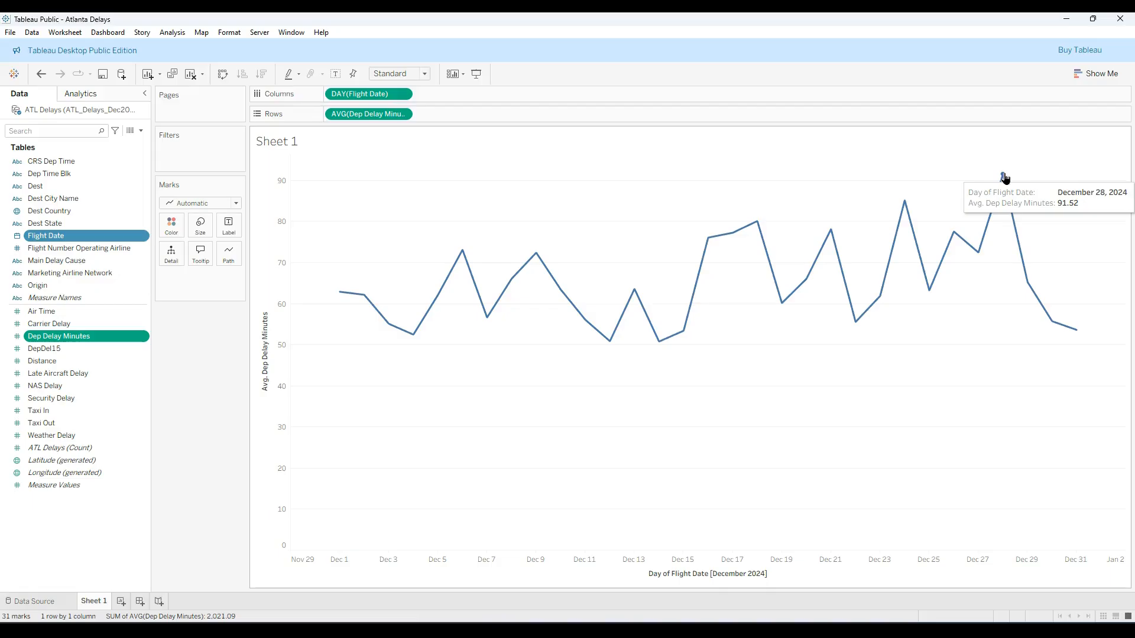
click(228, 230)
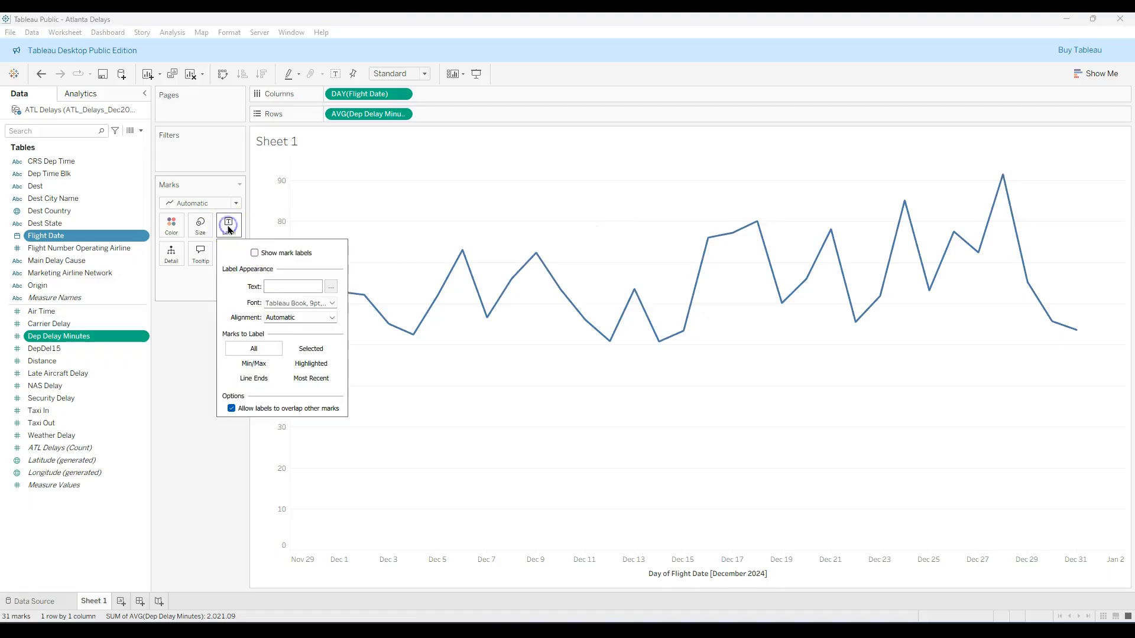
click(255, 253)
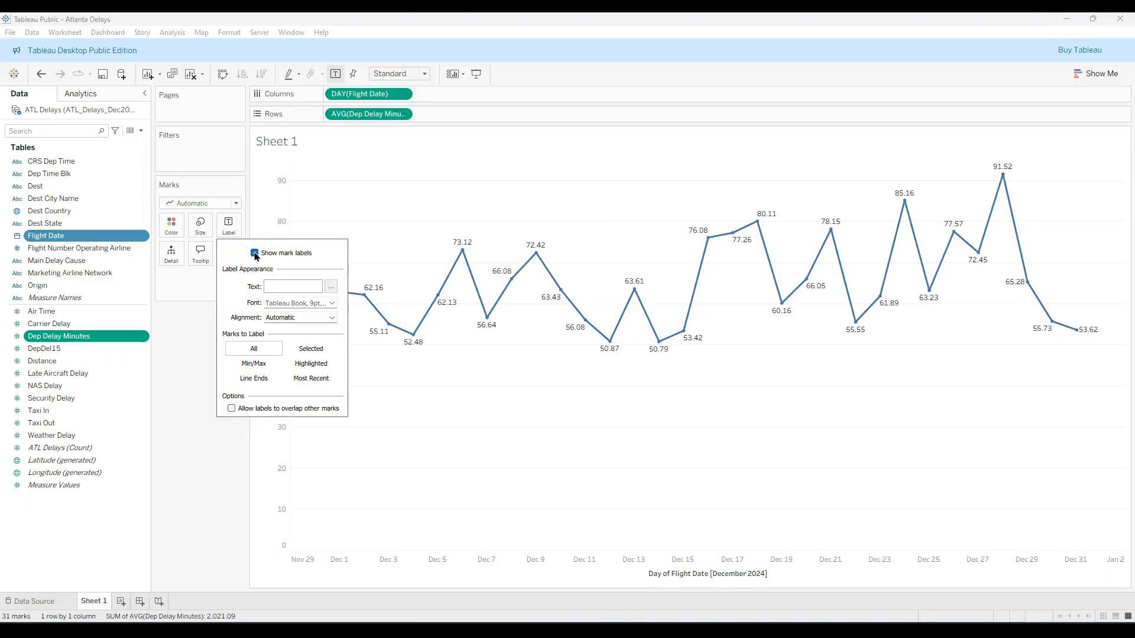
click(199, 342)
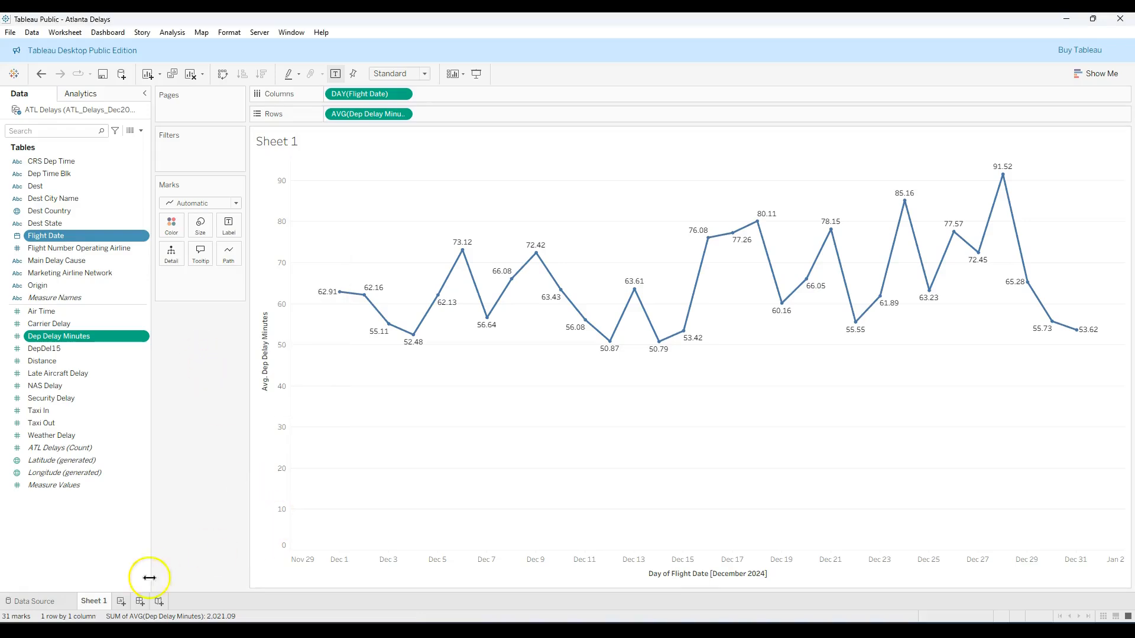
Rename the Sheet 1 worksheet as Daily Delays
double_click(93, 601)
text(Daily Delays)
click(207, 488)
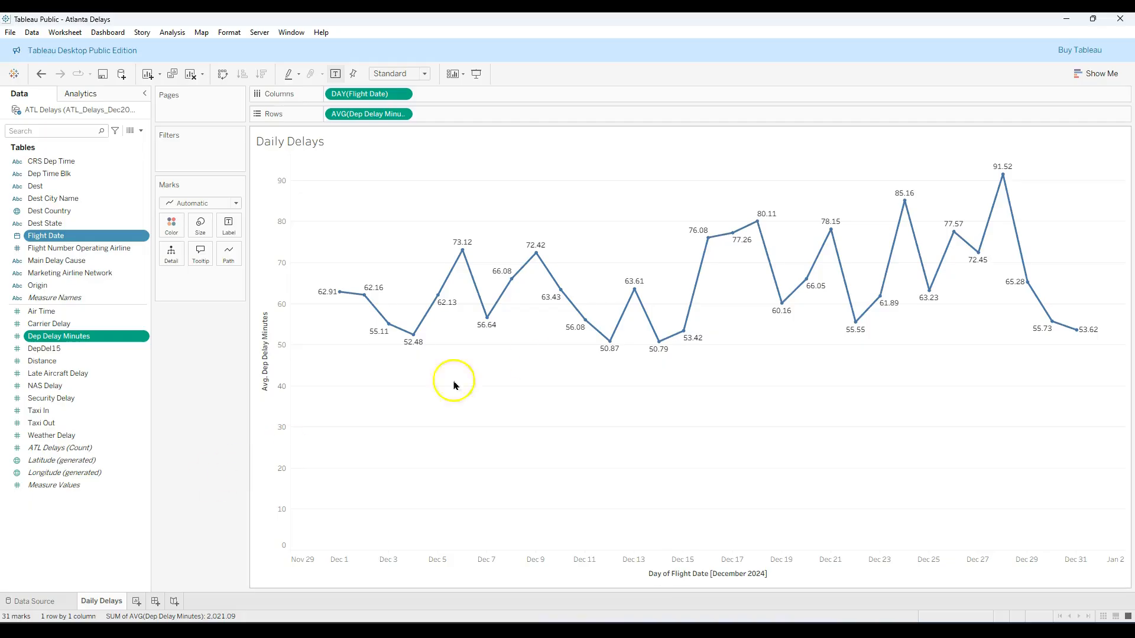
Run Explain Data on the December 28, 2024 peak and open the explanation for its average of Dep Delay Minutes
click(1003, 175)
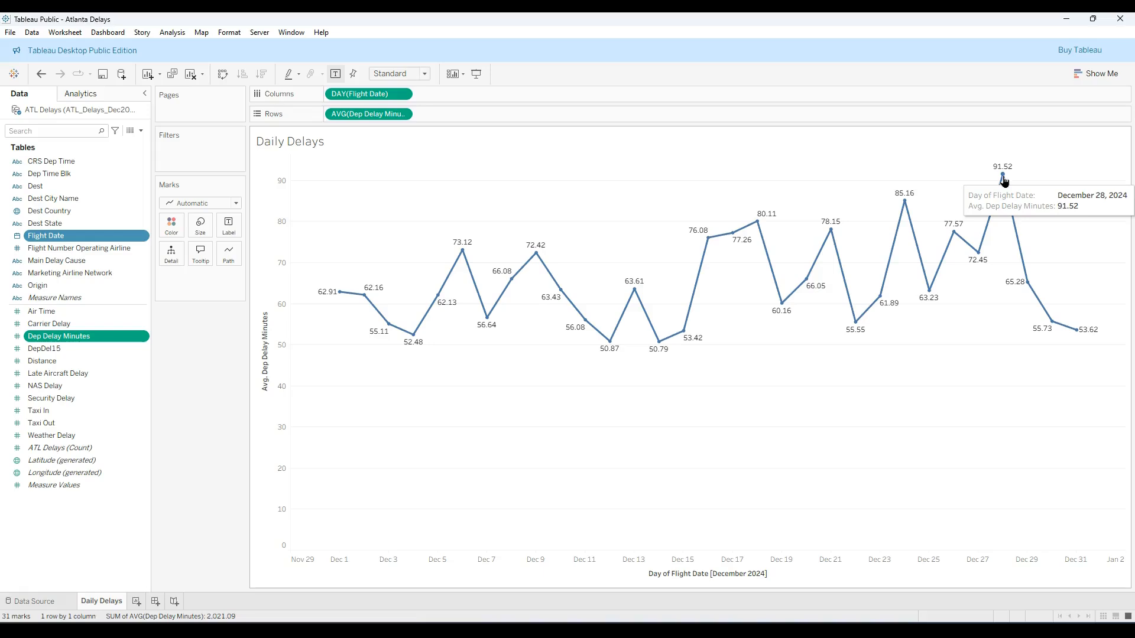
click(1002, 177)
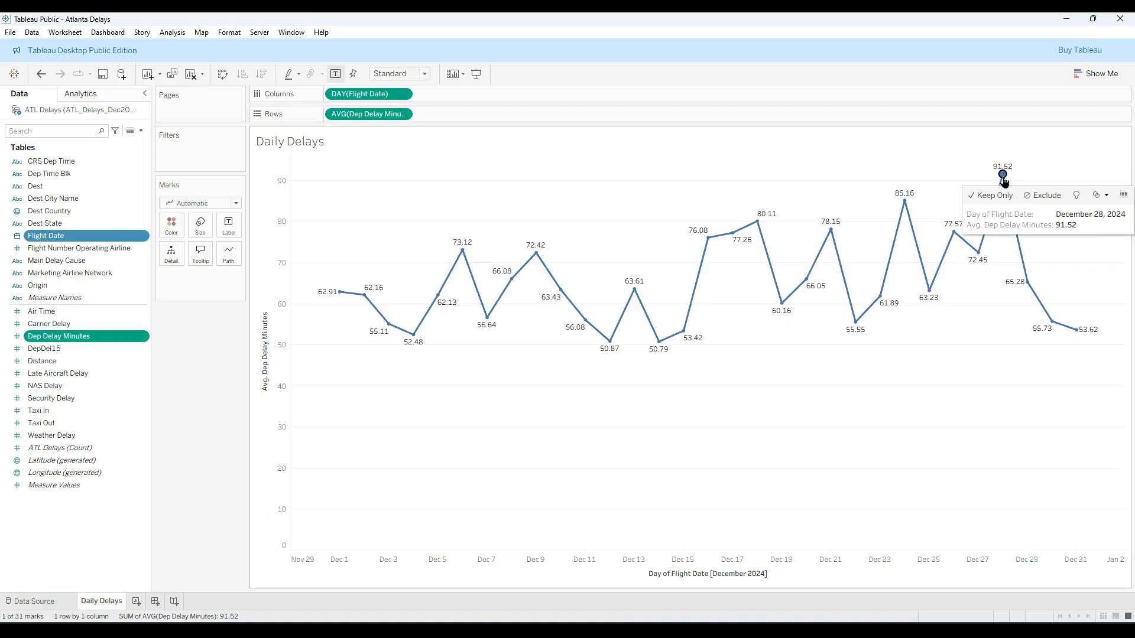
click(1075, 196)
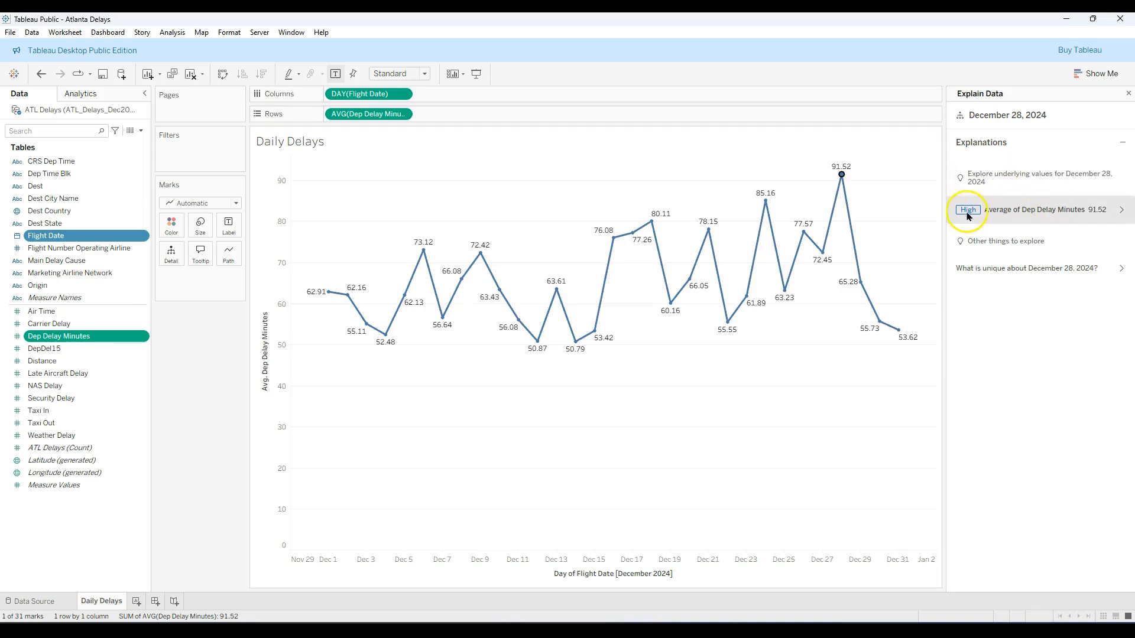
click(1125, 210)
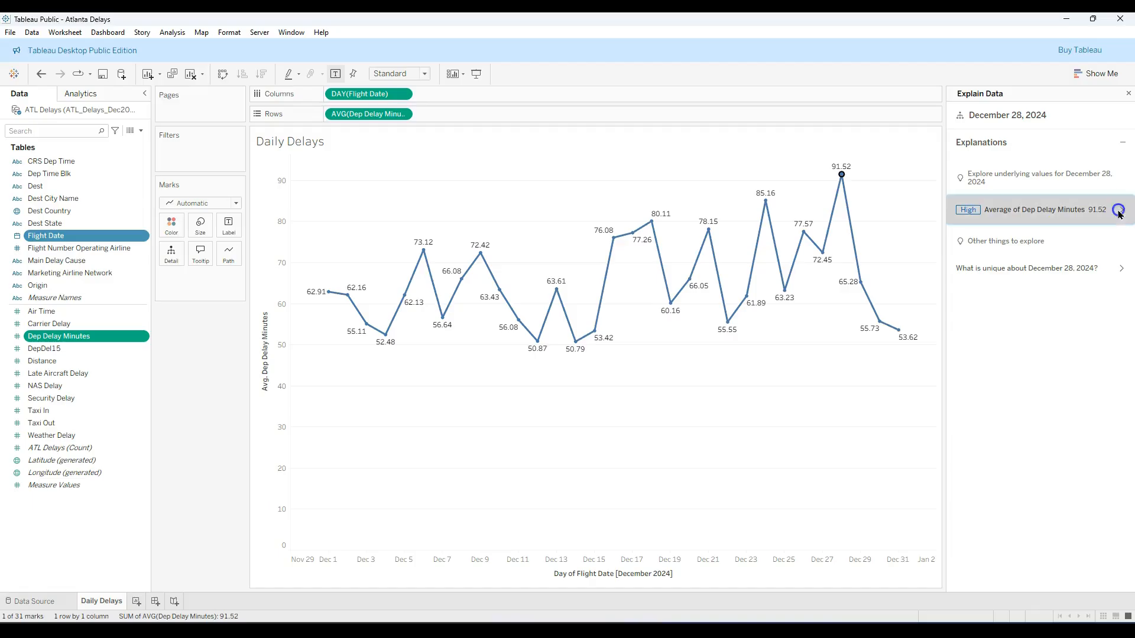
click(1112, 209)
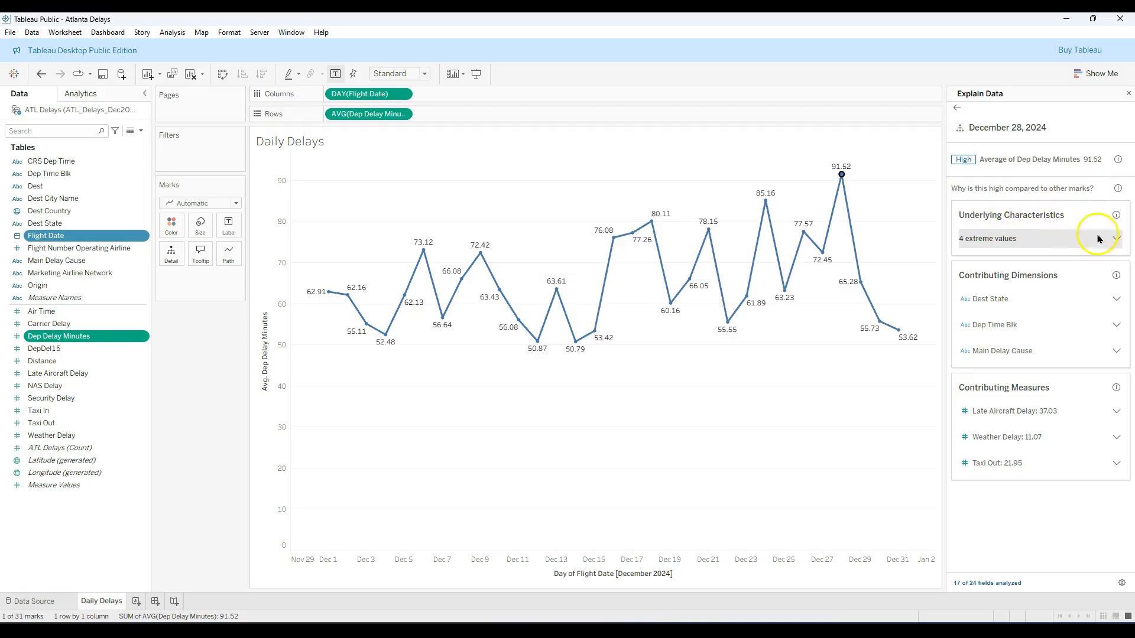
Examine the distribution and record details of the extreme values for December 28, and close Explain Data with the mark deselected
click(1116, 239)
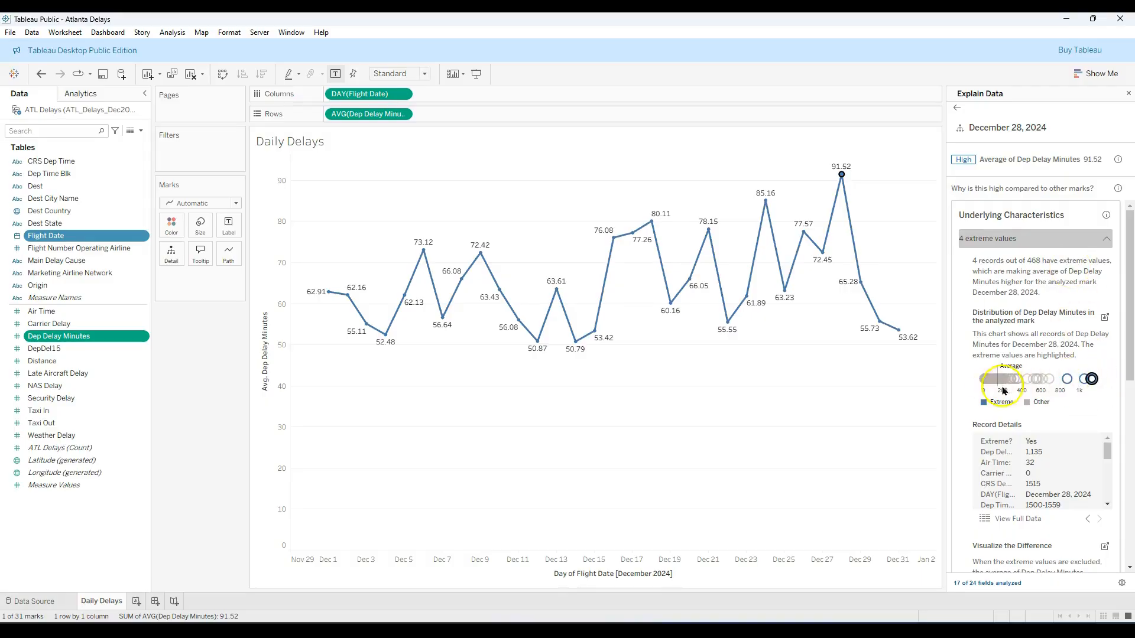
mouse_move(1098, 385)
scroll(1061, 473, down, 5)
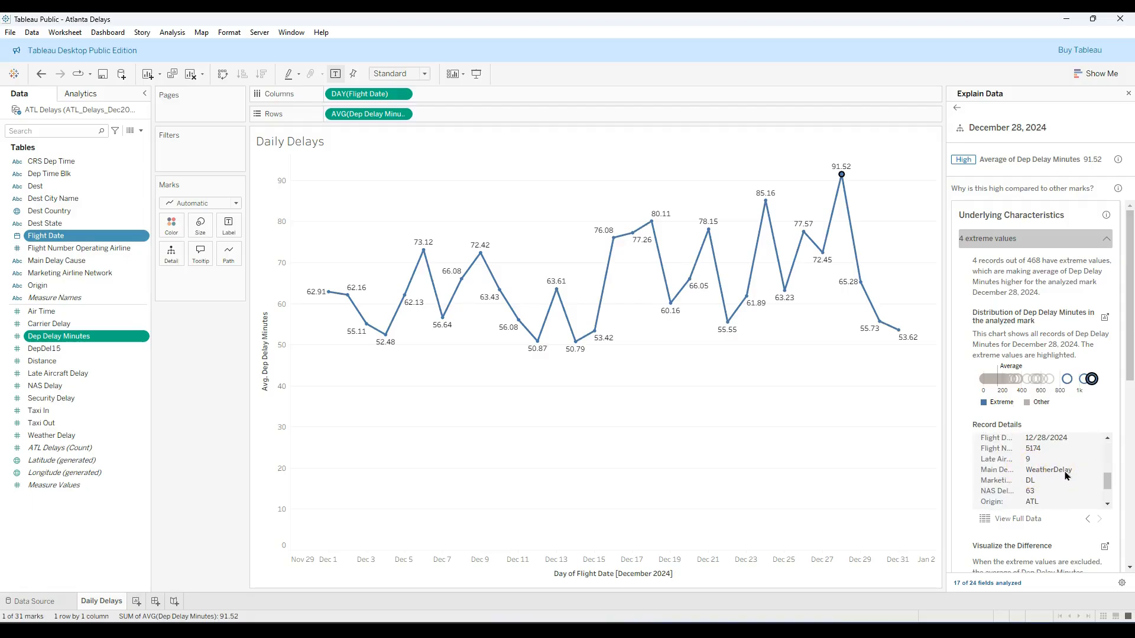
click(1129, 93)
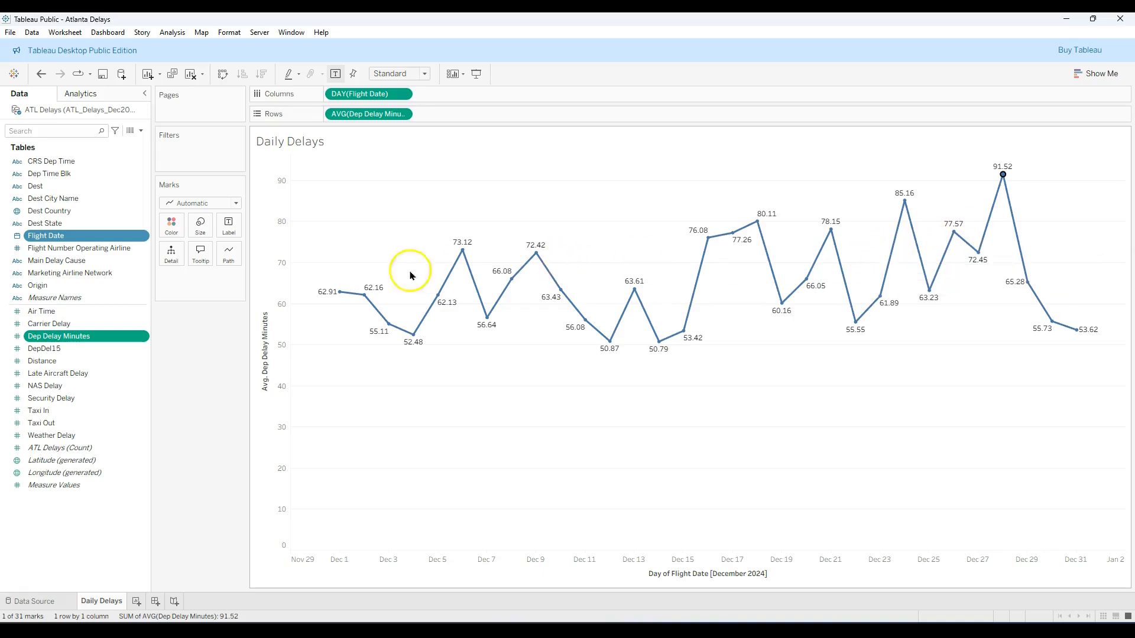
click(199, 390)
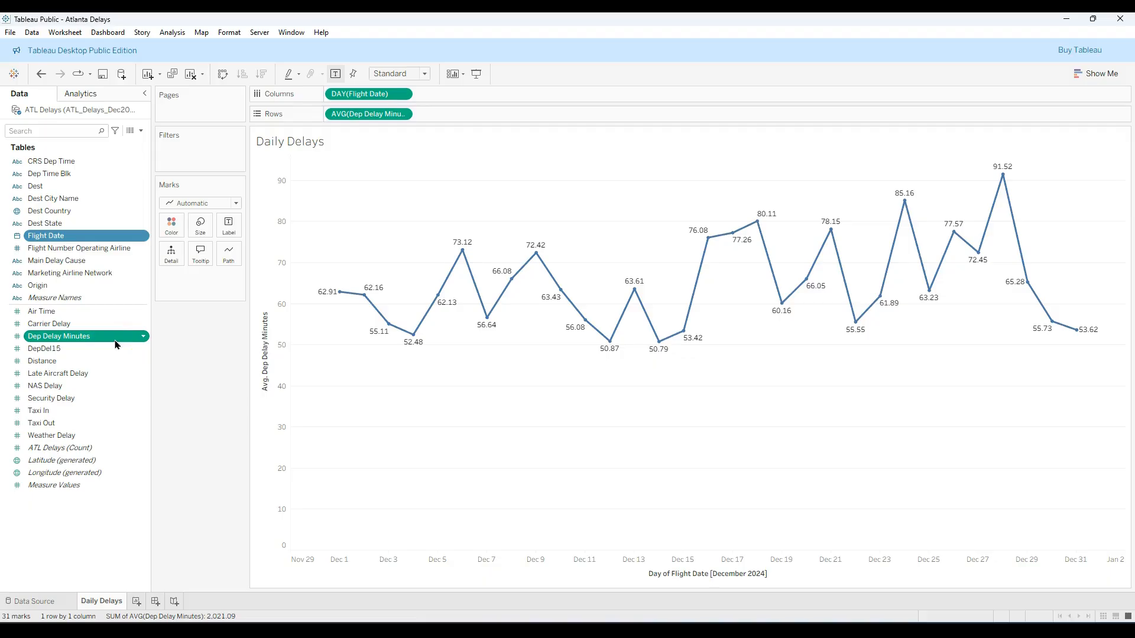
Add a new worksheet and name it Histogram
click(136, 601)
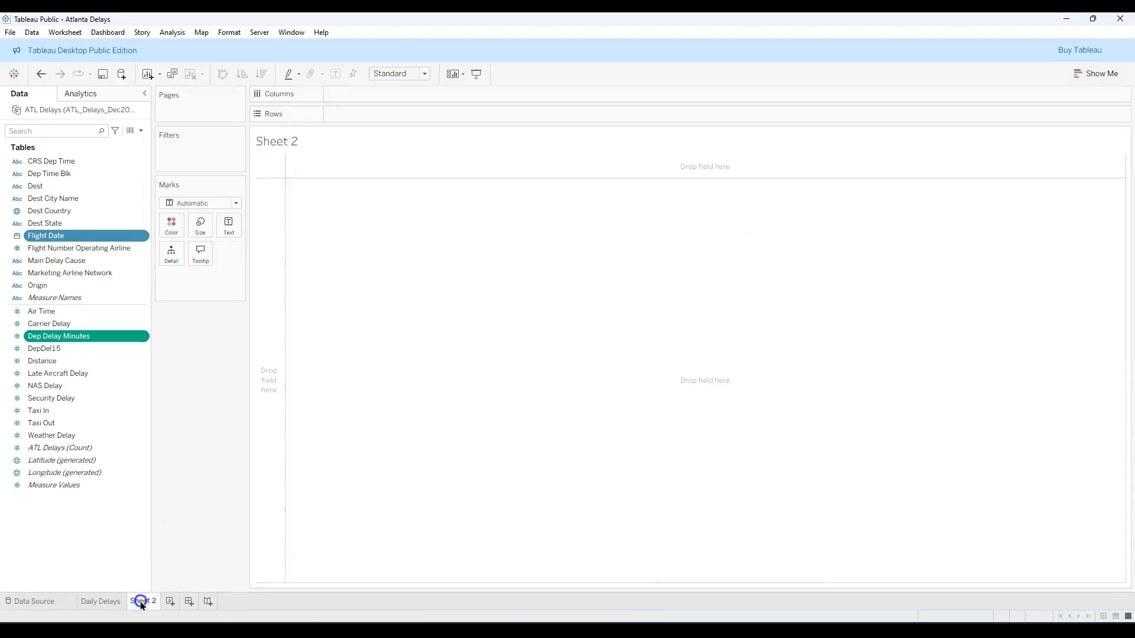
double_click(142, 602)
text(His)
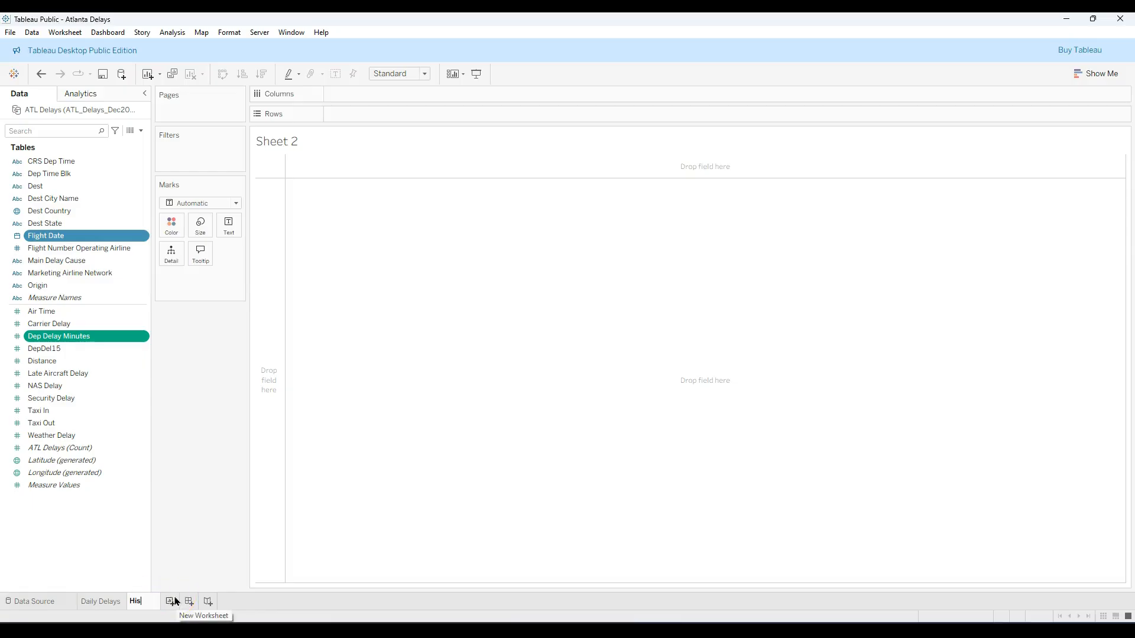
text(togram)
key(Return)
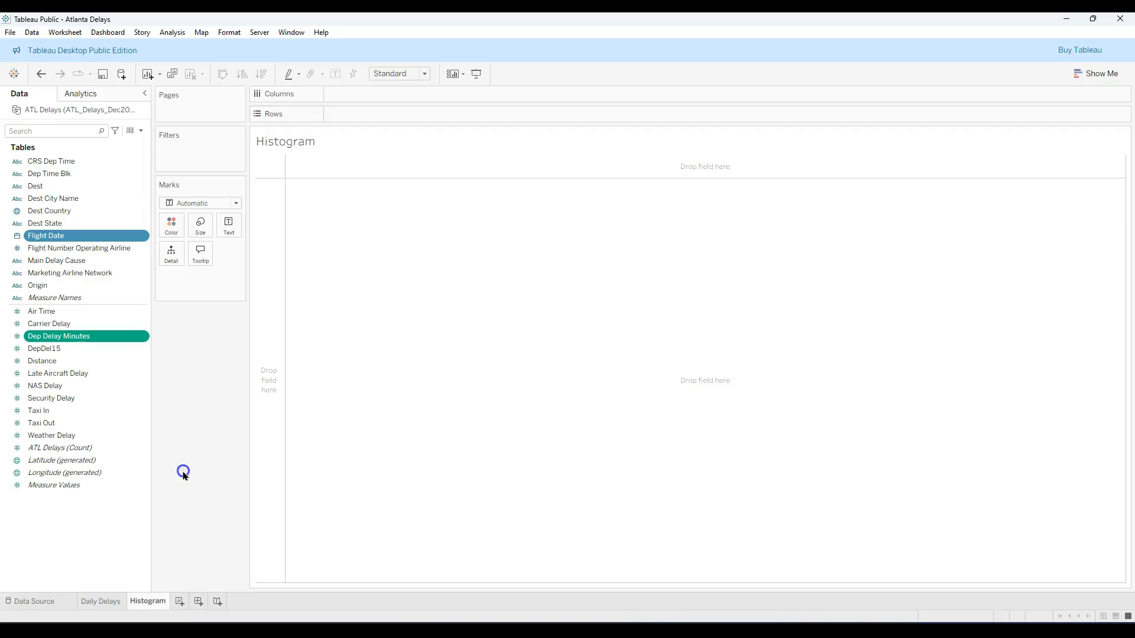
Create a histogram of Dep Delay Minutes on the new worksheet using the Show Me chart suggestions
click(116, 337)
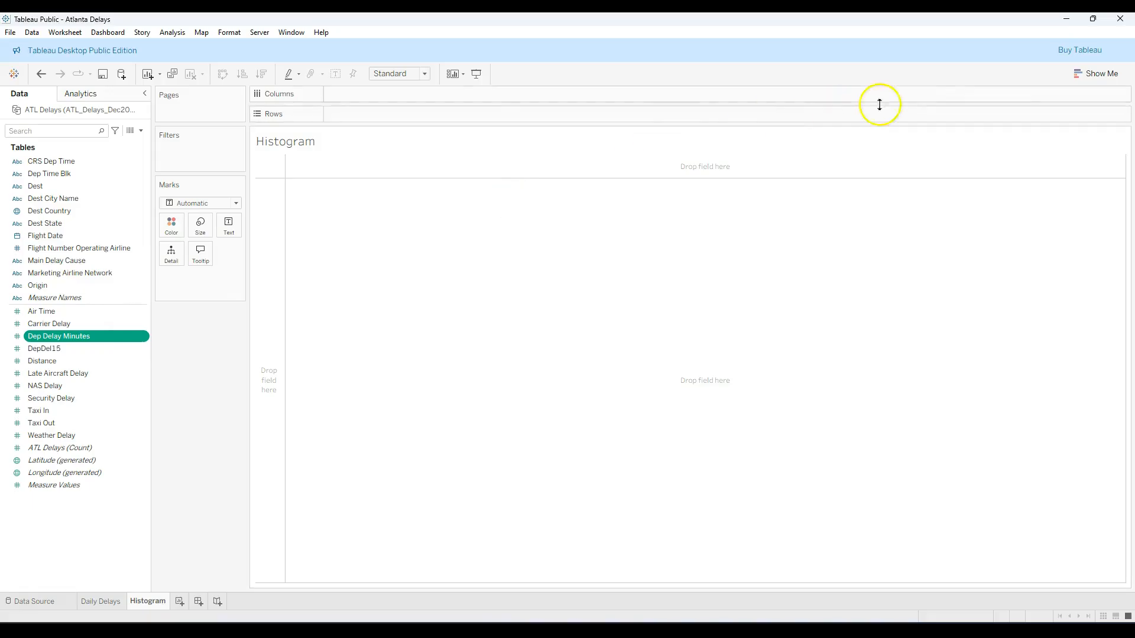
click(1084, 71)
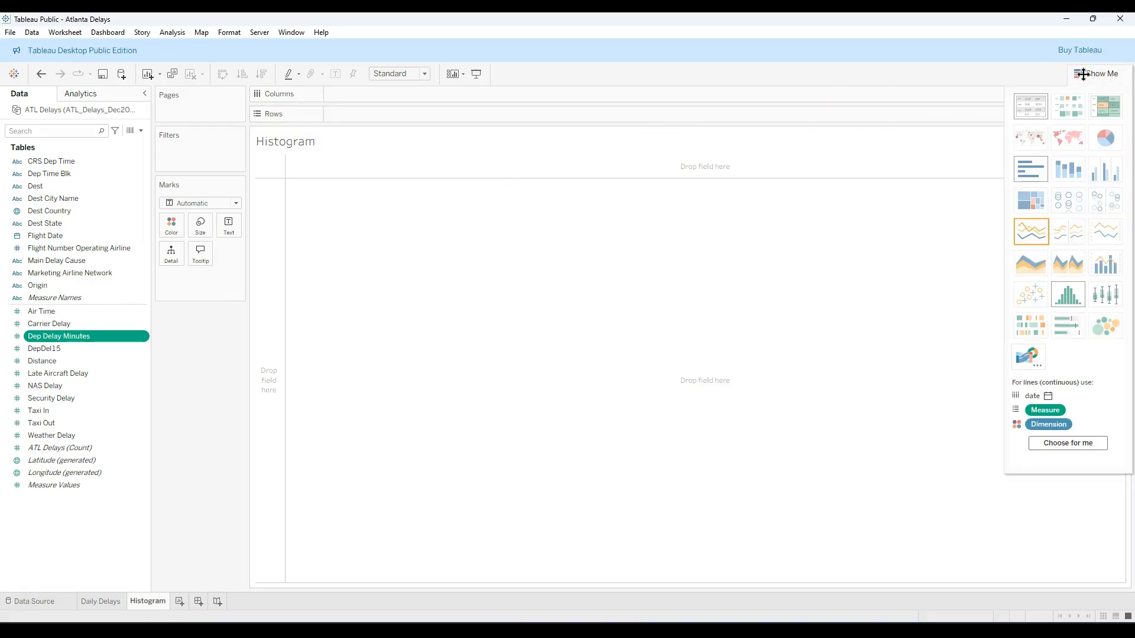
click(1069, 297)
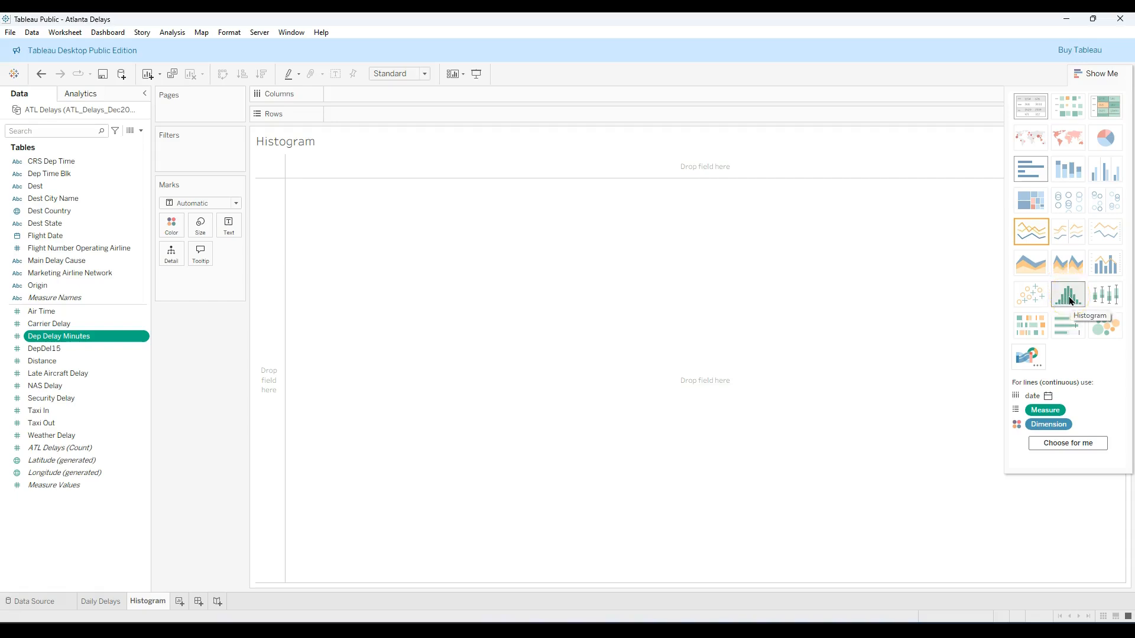
click(1069, 297)
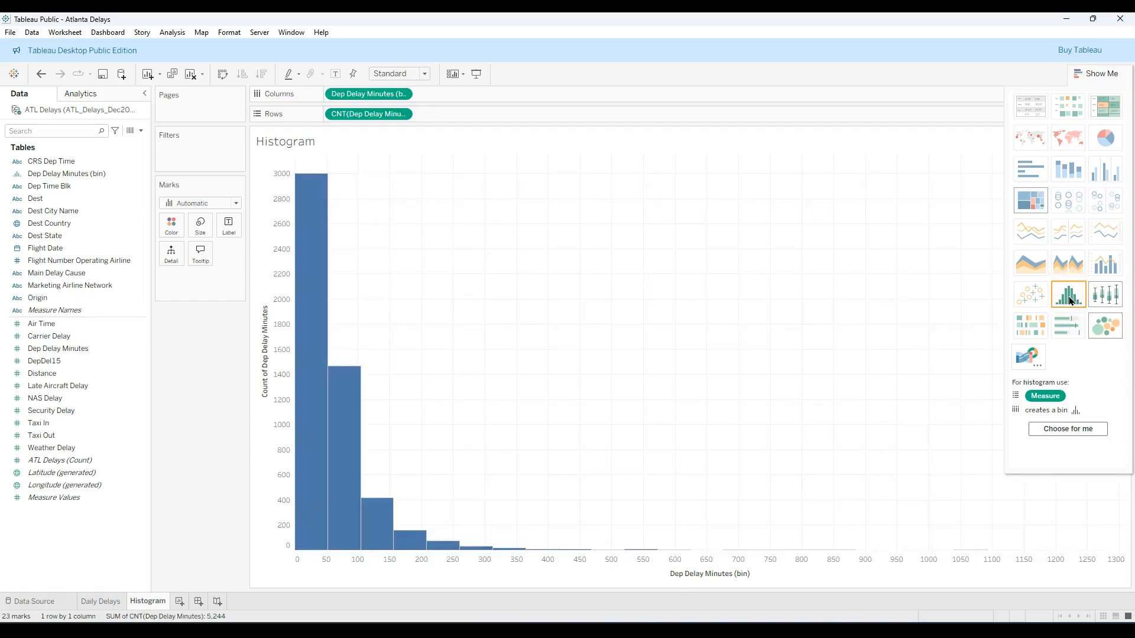
click(1098, 75)
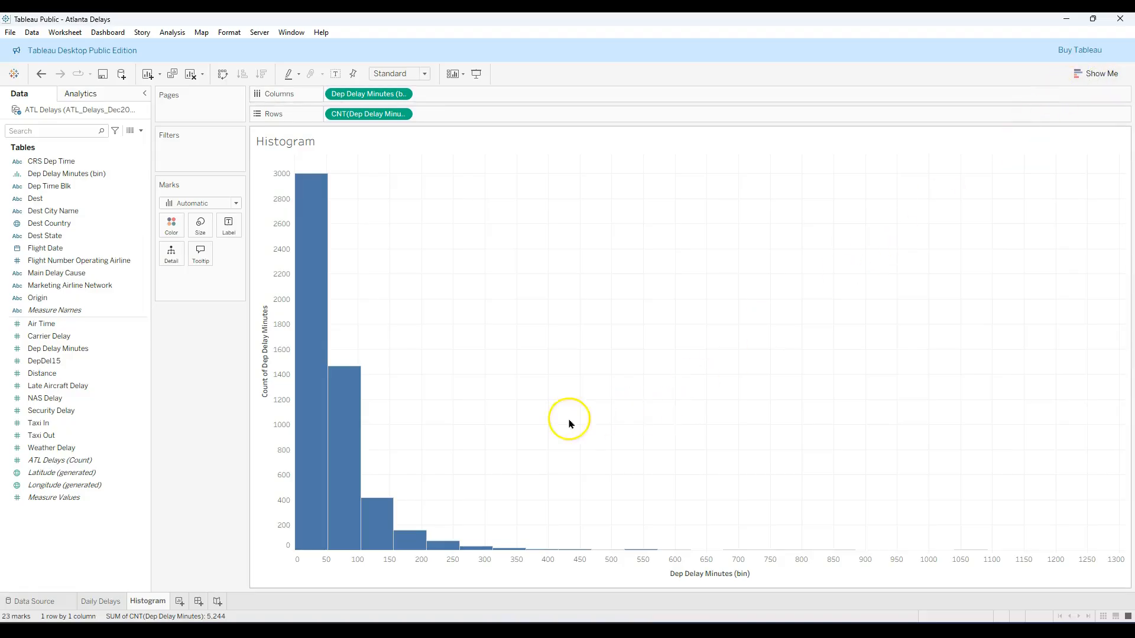
mouse_move(318, 489)
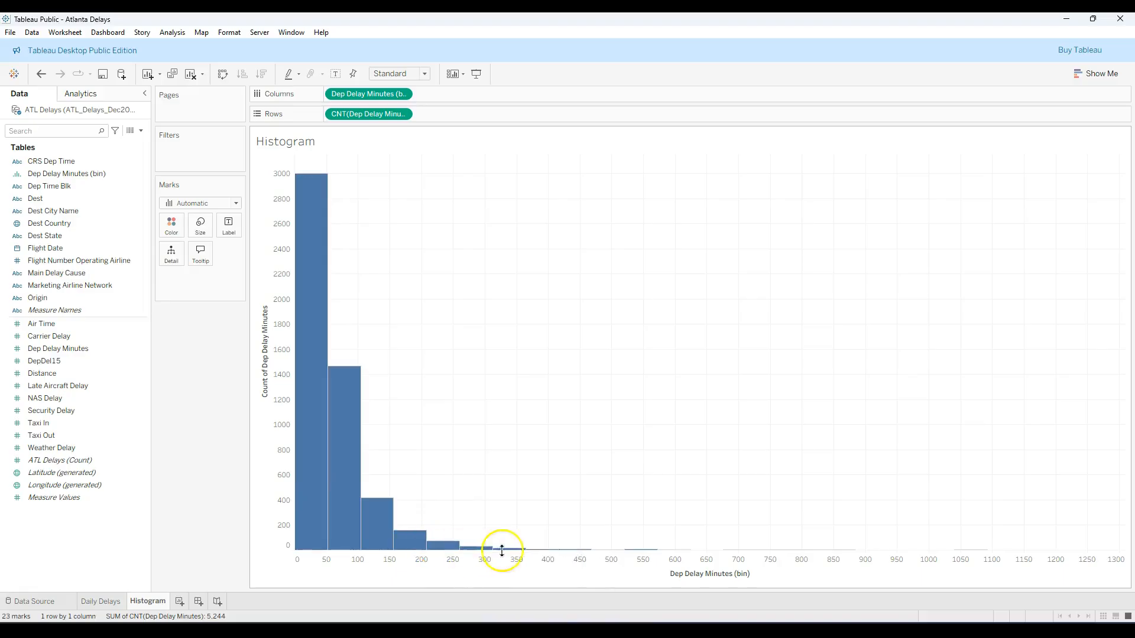
mouse_move(978, 549)
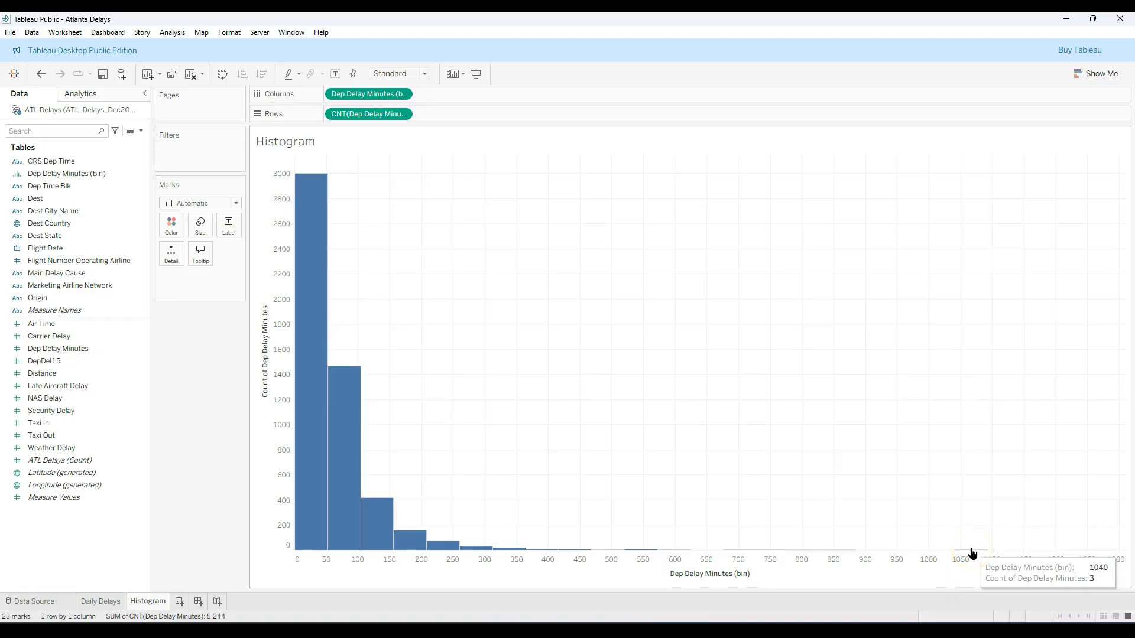
Set the bin size of the Dep Delay Minutes (bin) field to 15
click(972, 552)
mouse_move(973, 552)
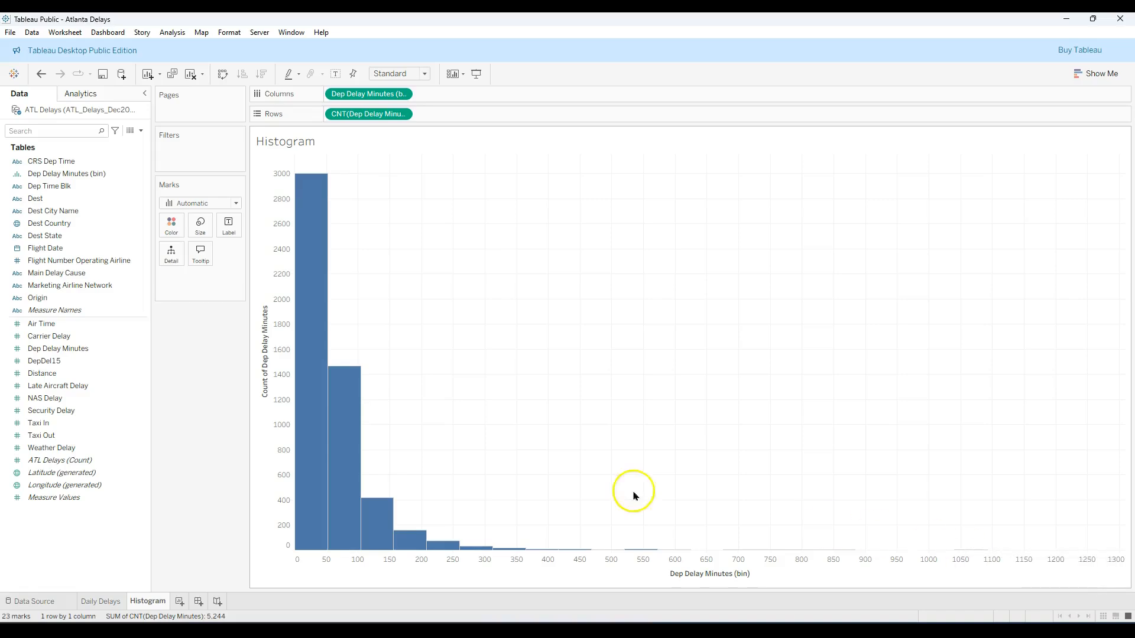
click(102, 175)
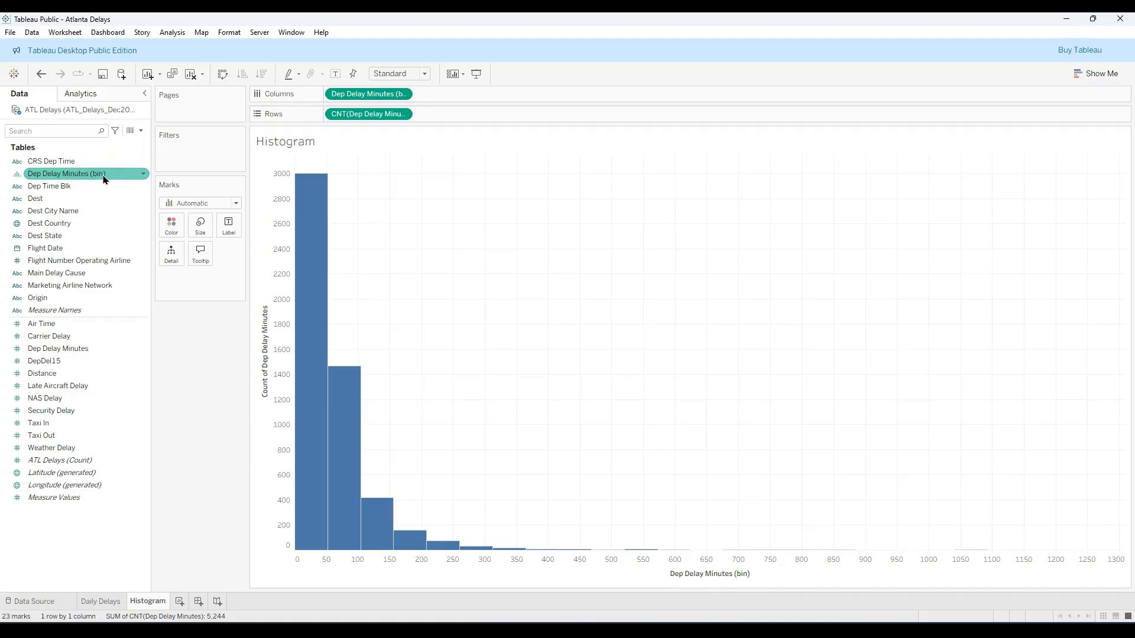
drag(105, 180, 368, 96)
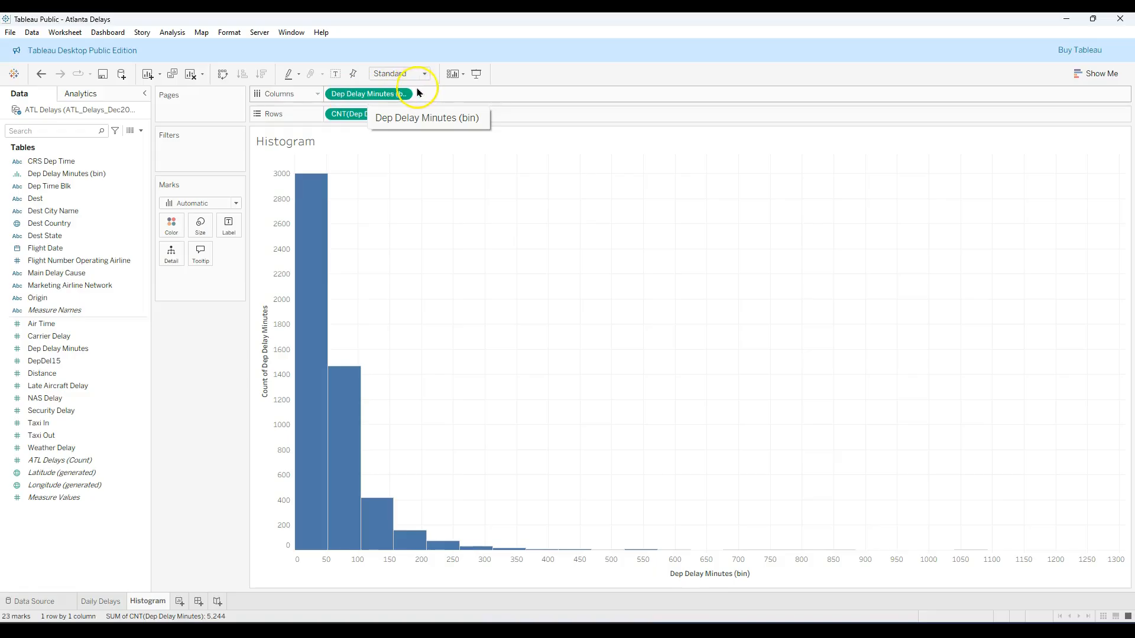
click(144, 173)
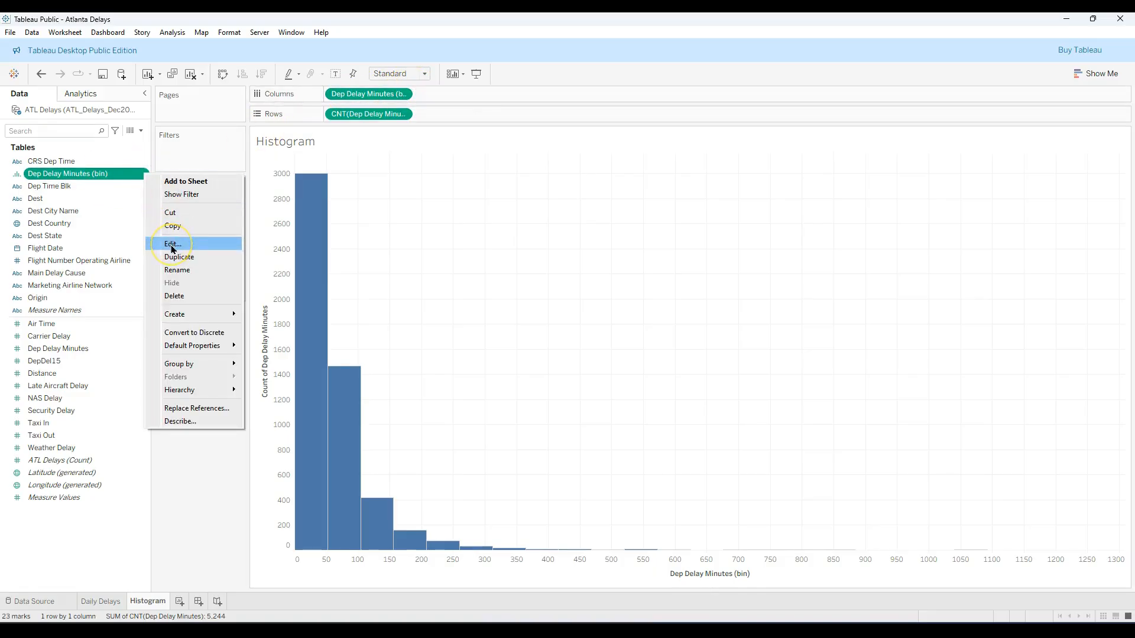
click(173, 245)
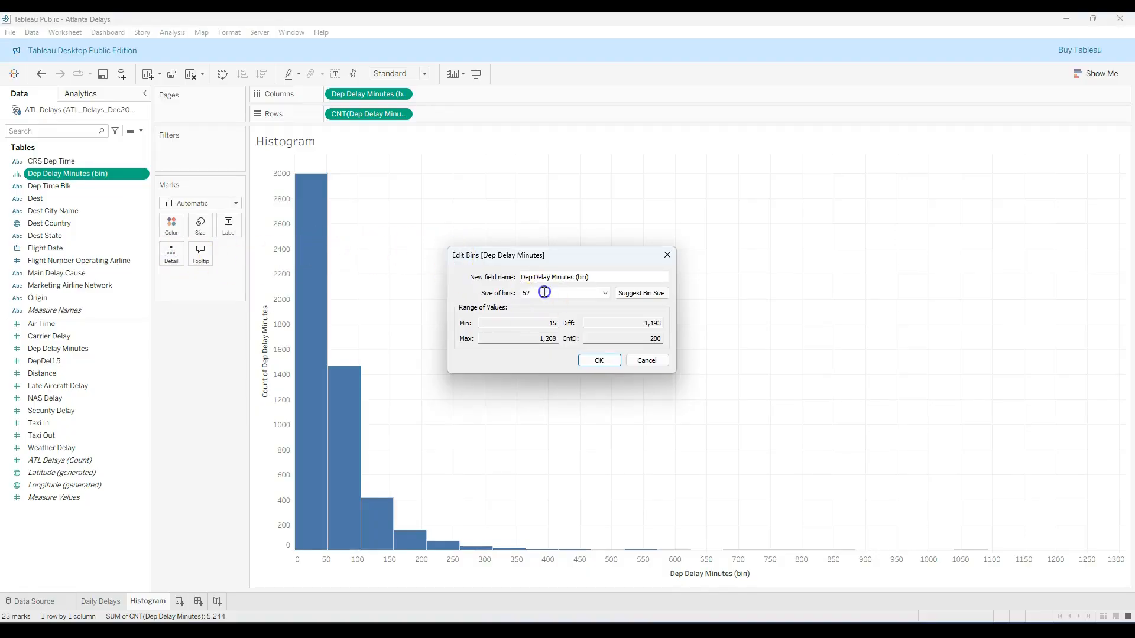
double_click(526, 293)
text(15)
click(598, 361)
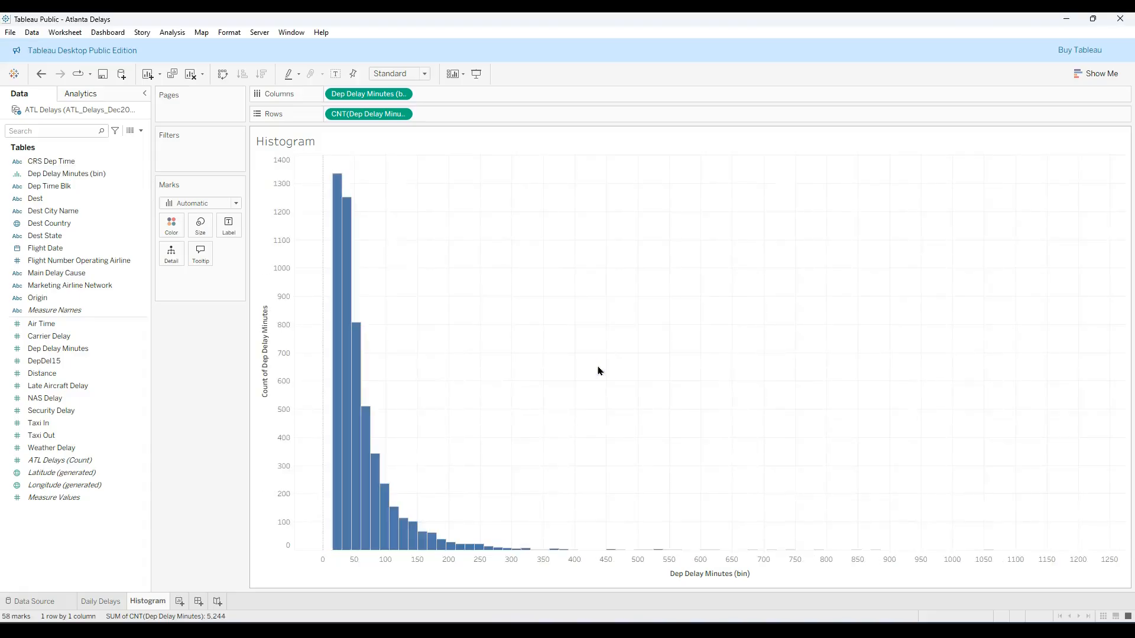
Inspect the counts of the shortest-delay bins and open View Data for the histogram bar at bin 1050
mouse_move(338, 393)
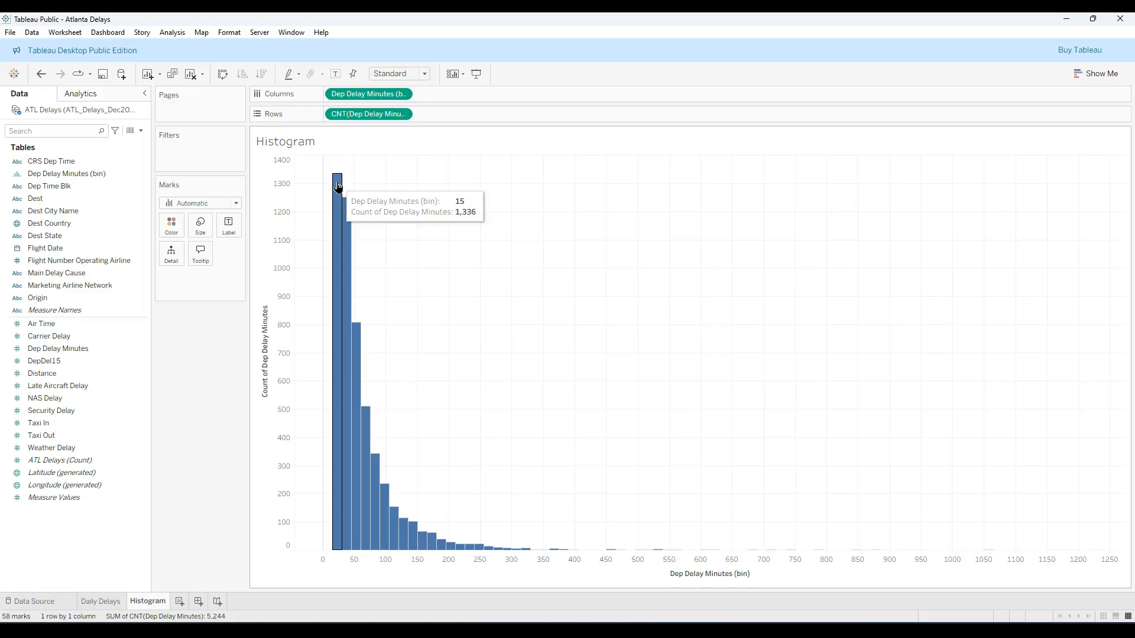
mouse_move(350, 206)
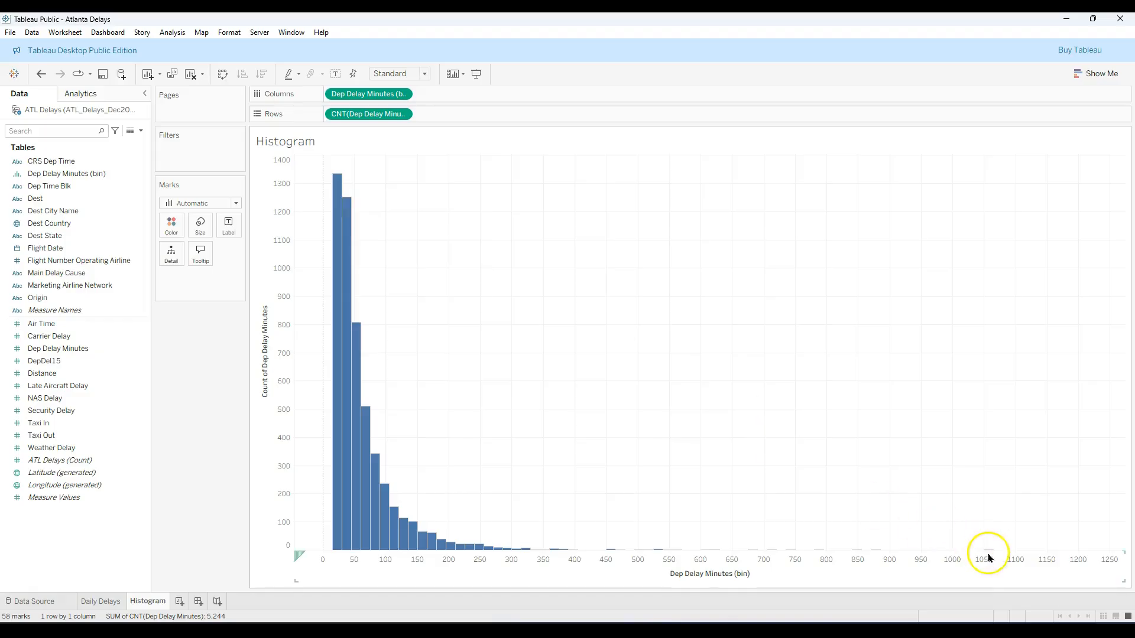
mouse_move(991, 555)
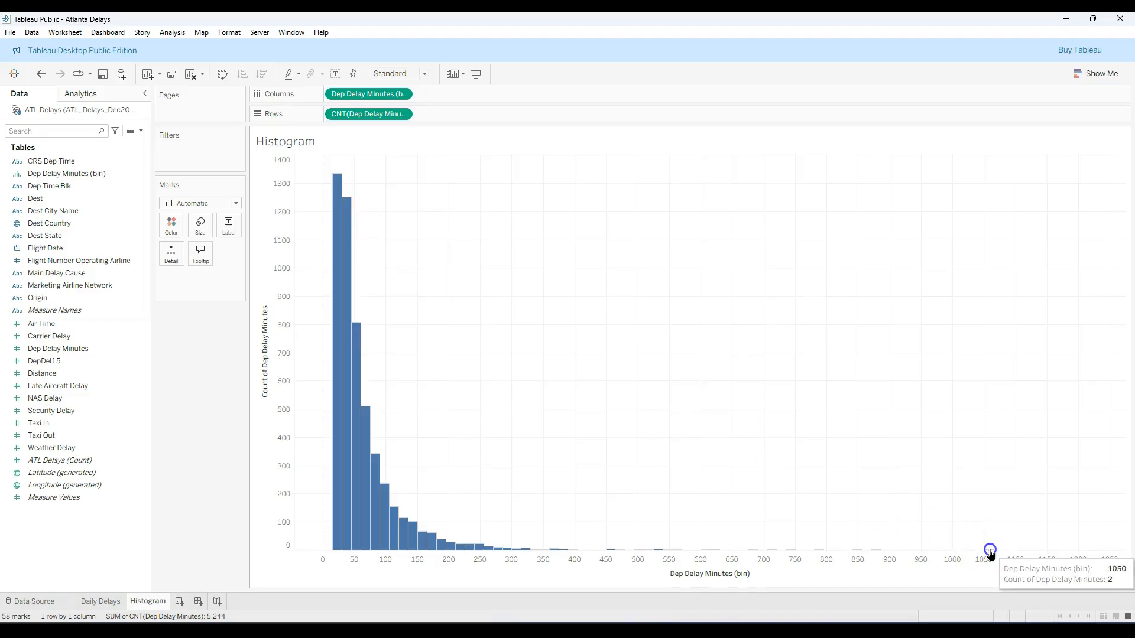
click(990, 552)
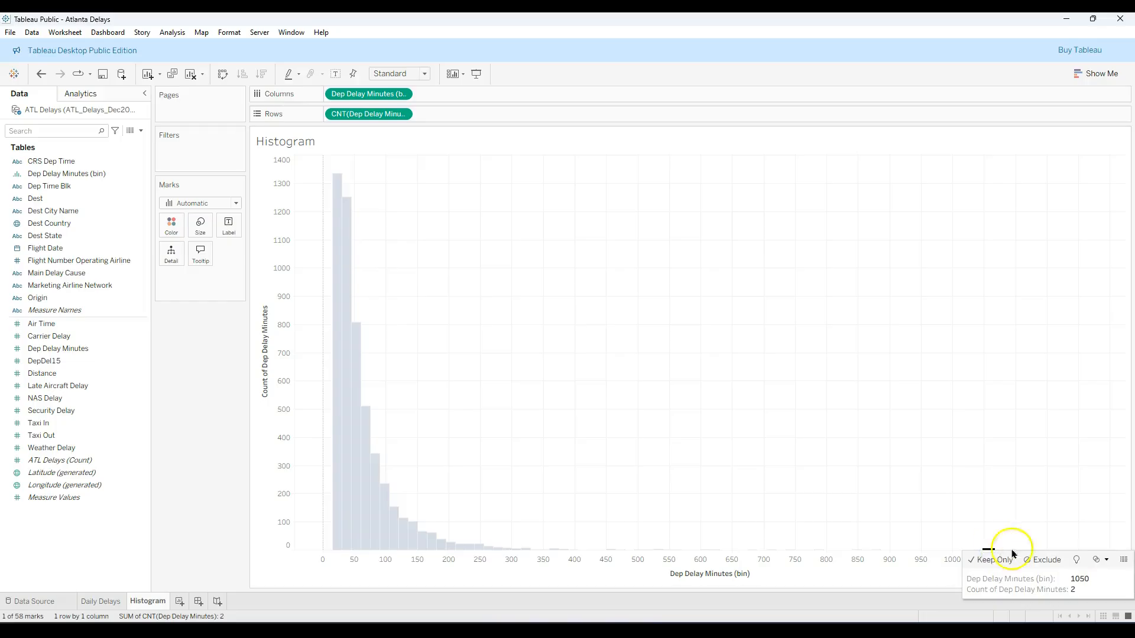
click(1124, 561)
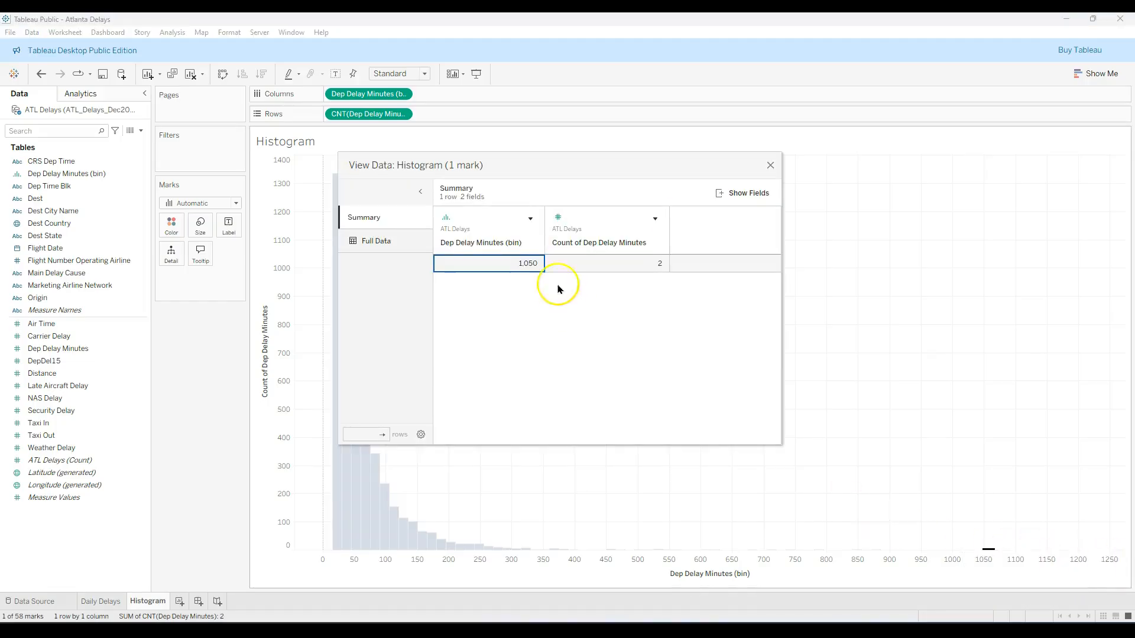
Examine the bin's full data across to Main Delay Cause and Marketing Airline Network, and close the data window with the bar deselected
click(374, 242)
click(739, 193)
click(688, 228)
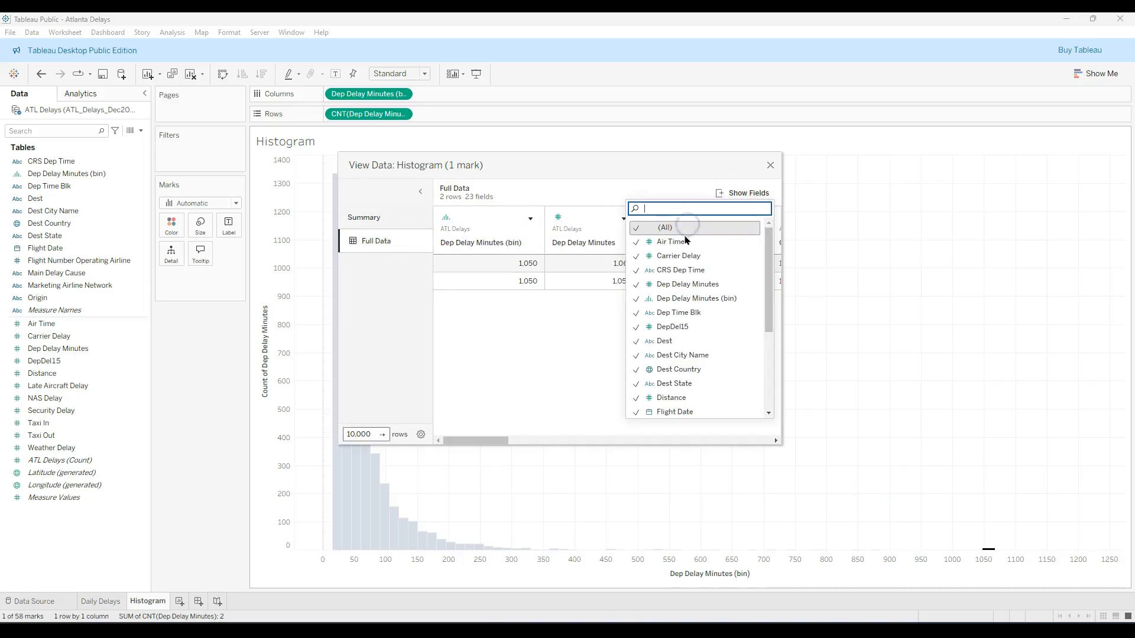
click(505, 390)
drag(494, 443, 692, 446)
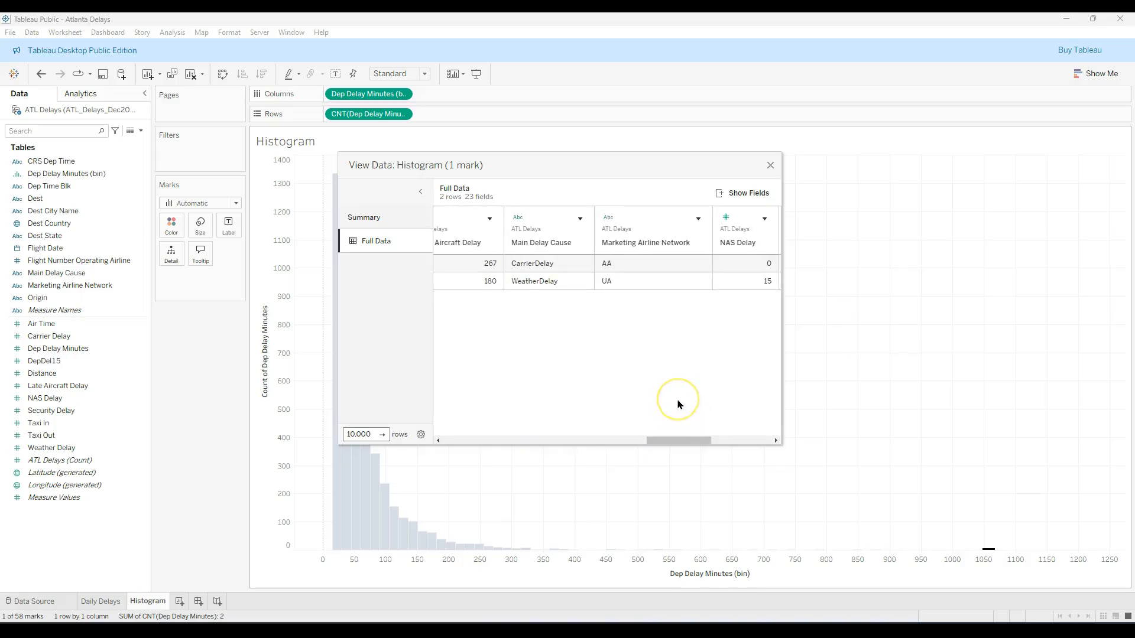
click(770, 166)
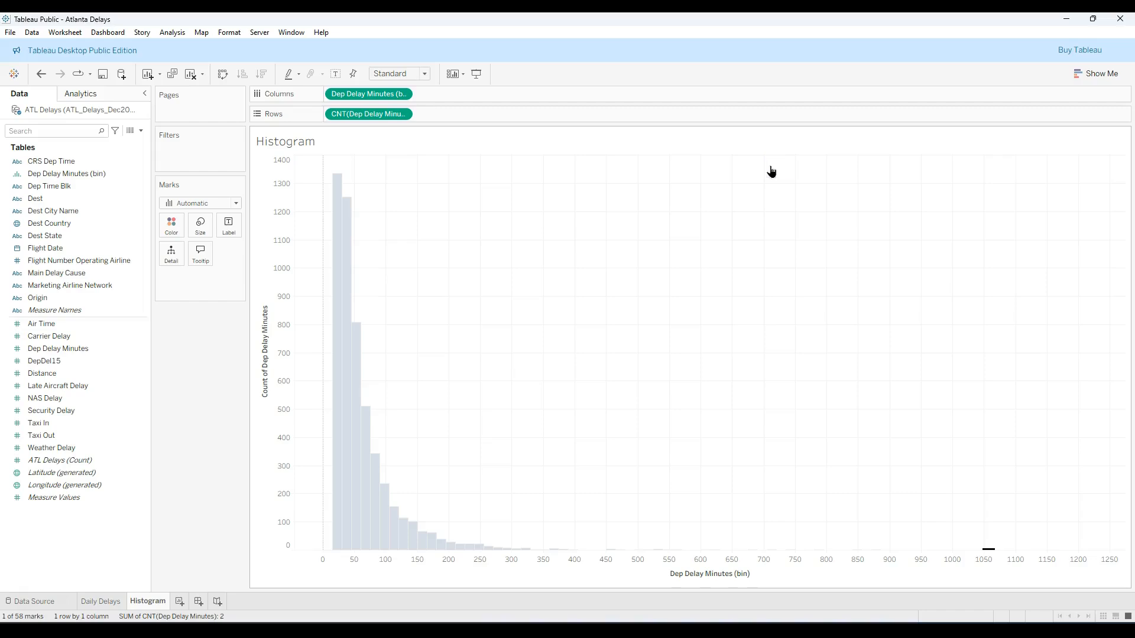
click(834, 339)
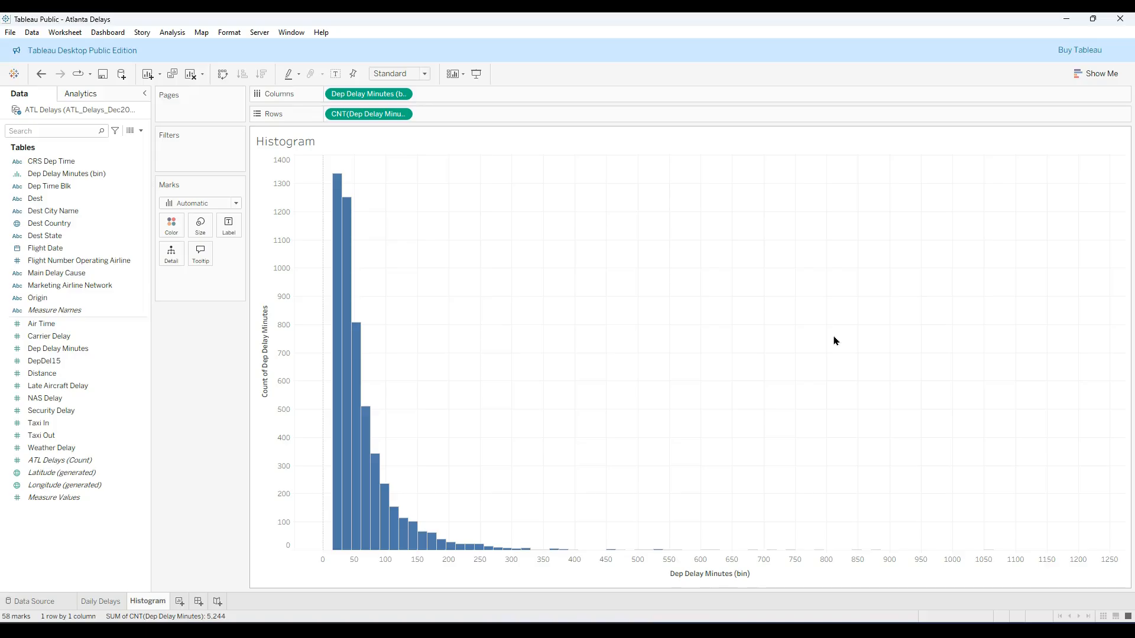
click(826, 340)
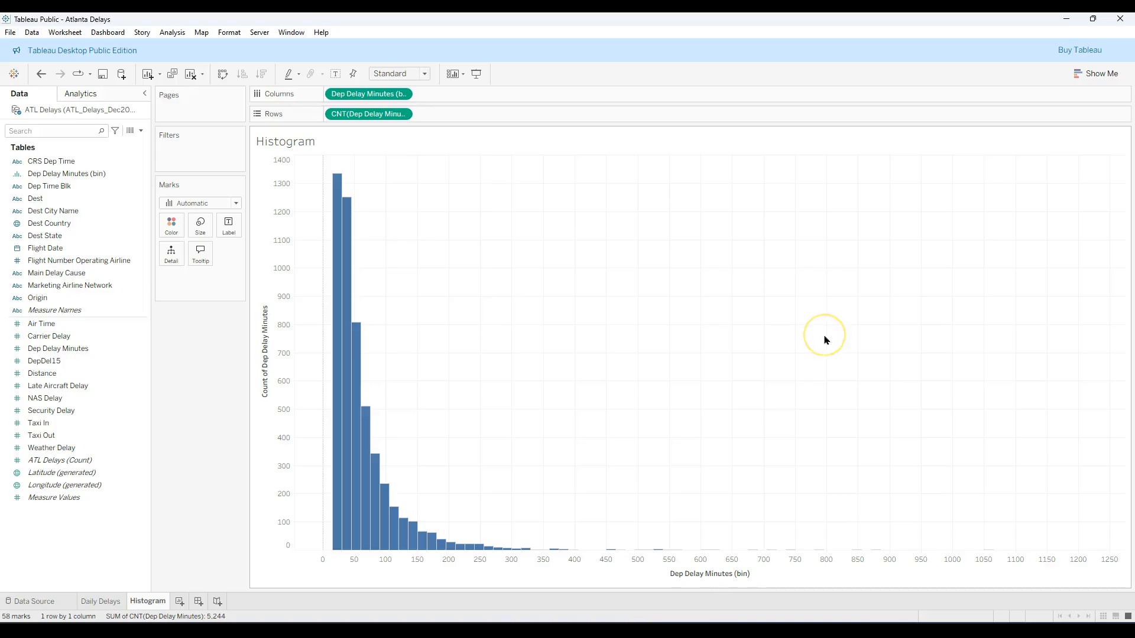